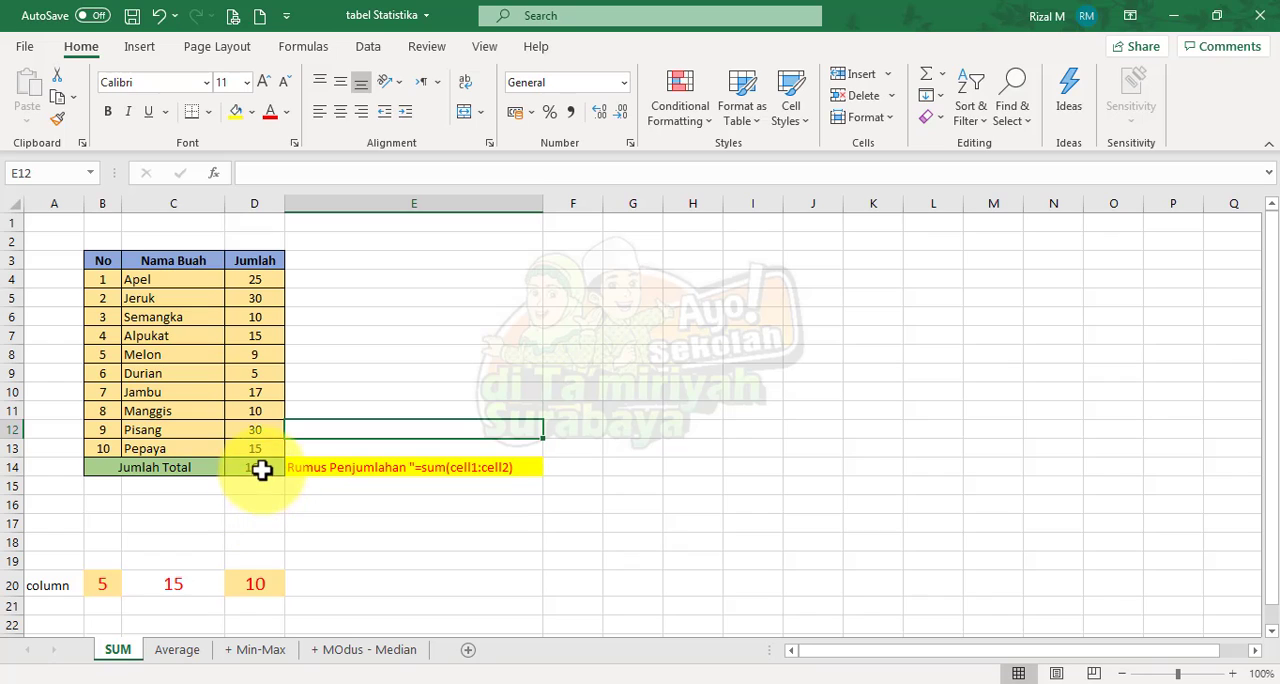
Examine the SUM formula in the Jumlah Total cell D14 and the summation formula note in E14
click(262, 470)
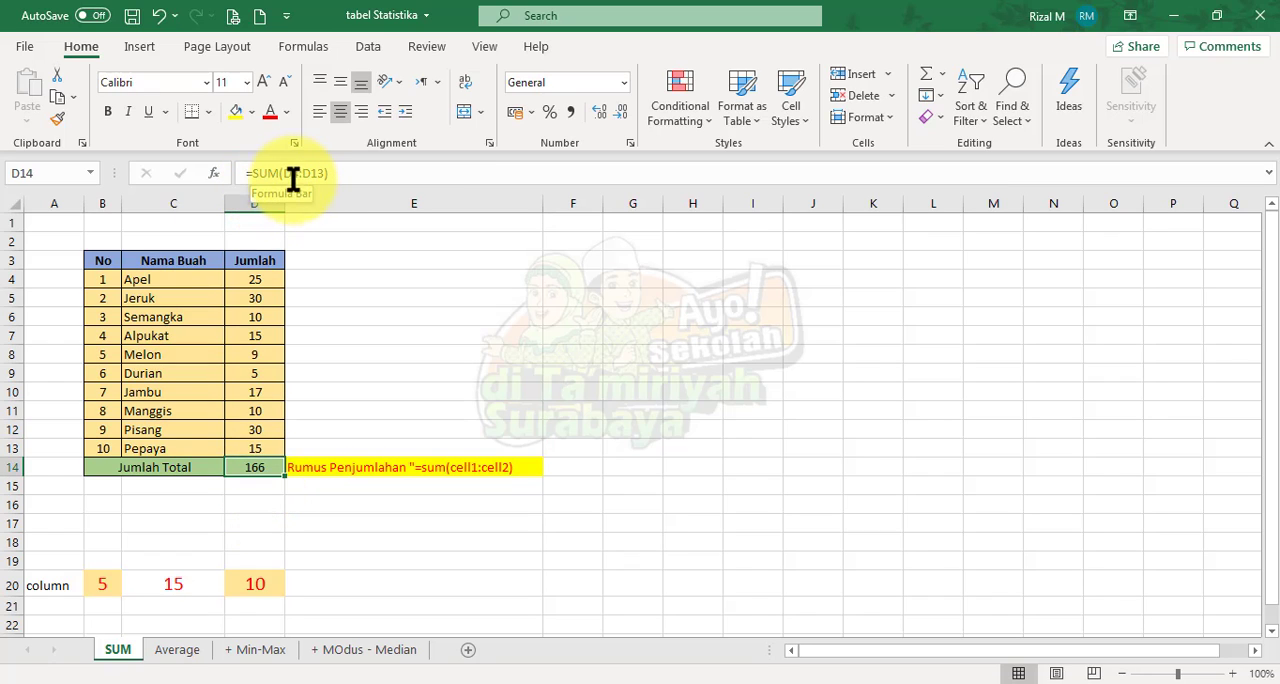
click(292, 177)
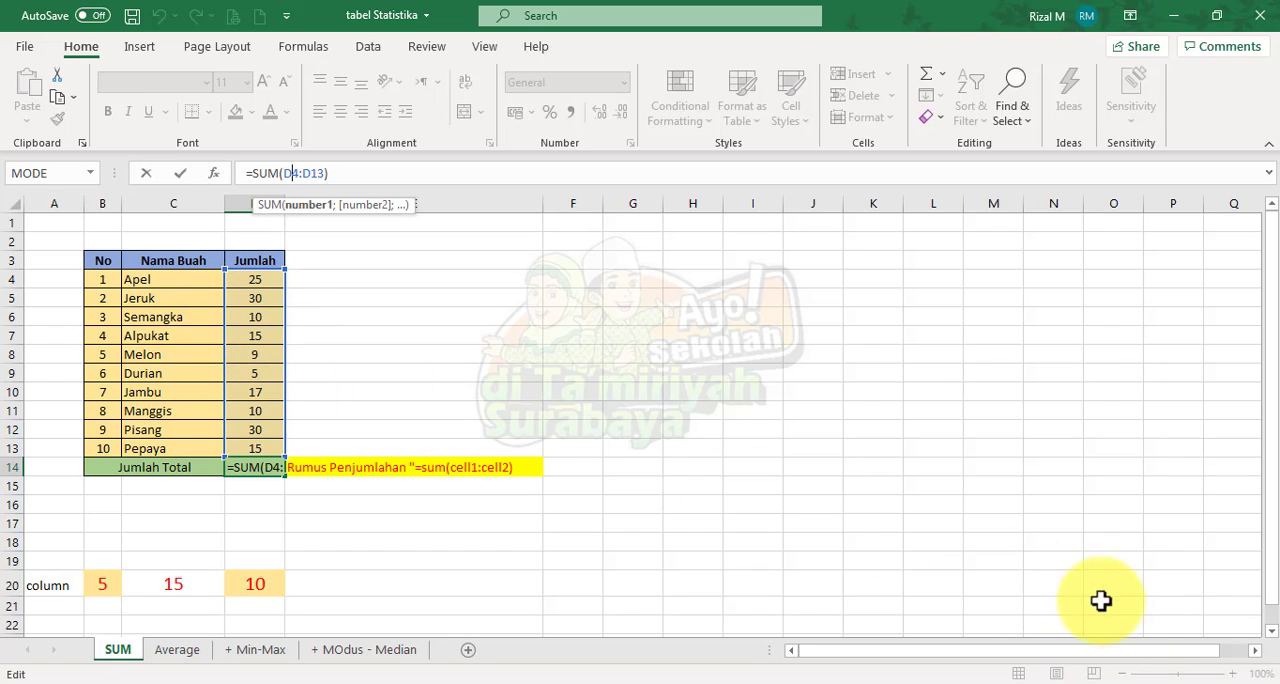
click(1018, 486)
click(1232, 674)
click(1232, 674)
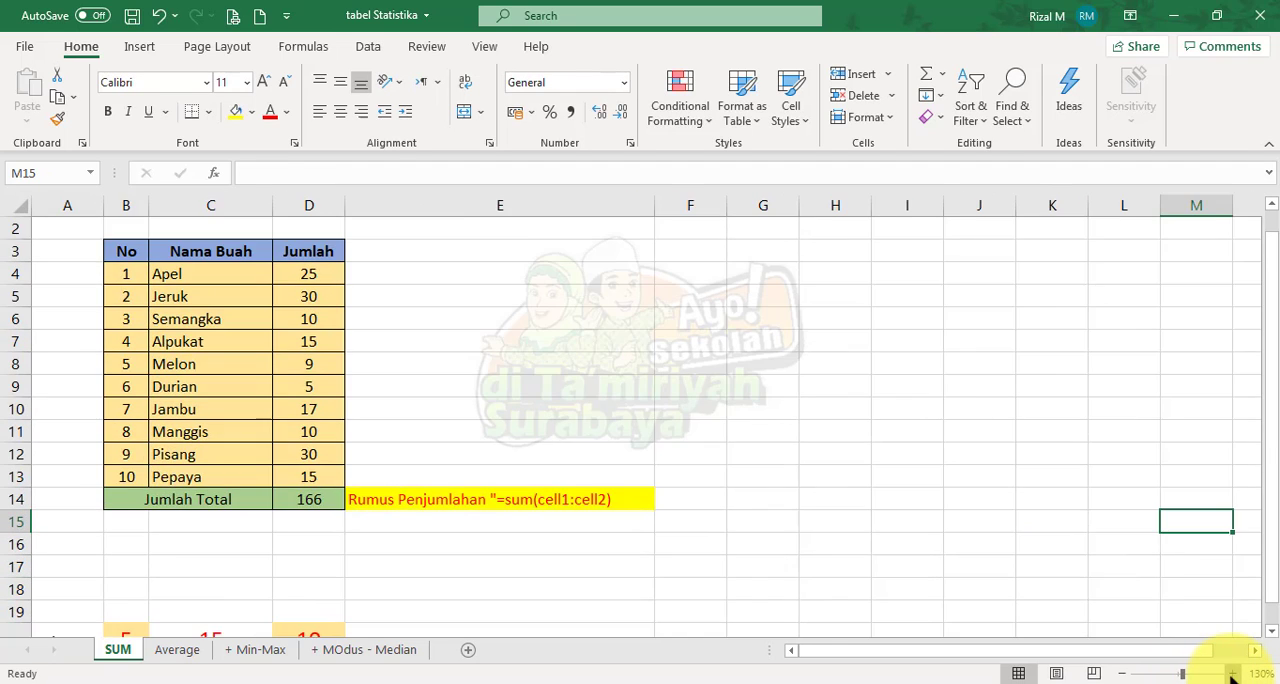
click(1232, 674)
click(1232, 674)
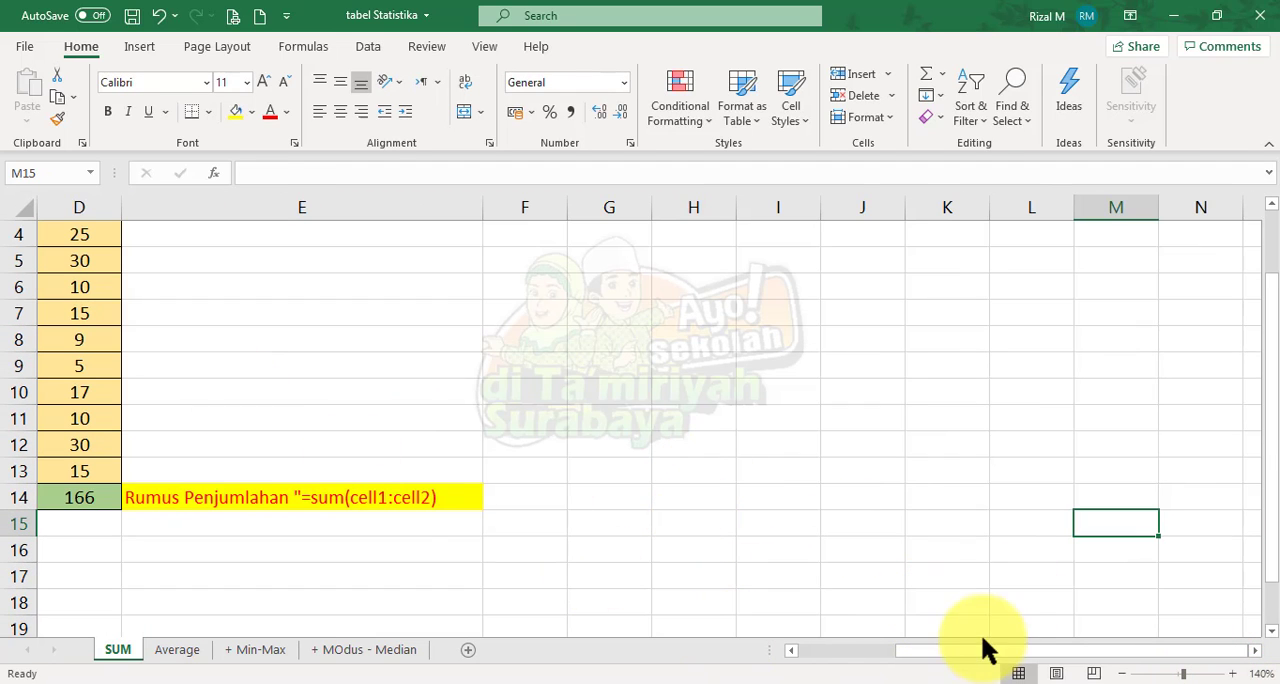
drag(986, 651, 825, 667)
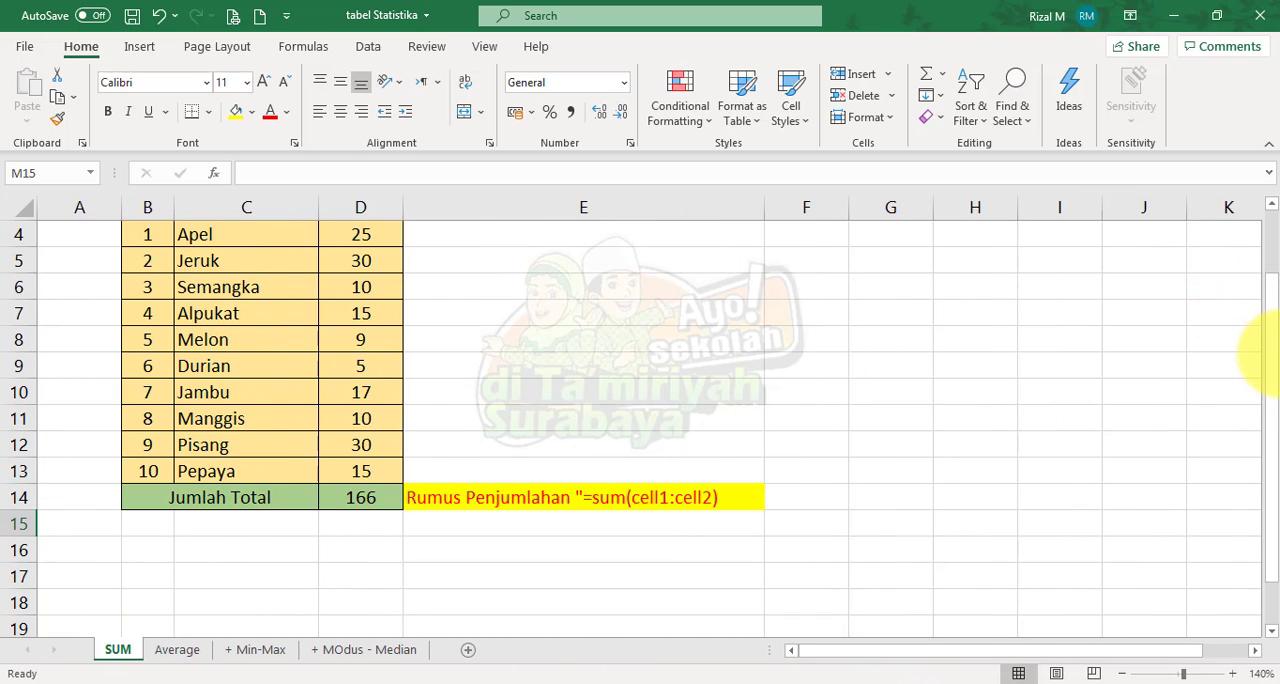
drag(1274, 312, 1271, 262)
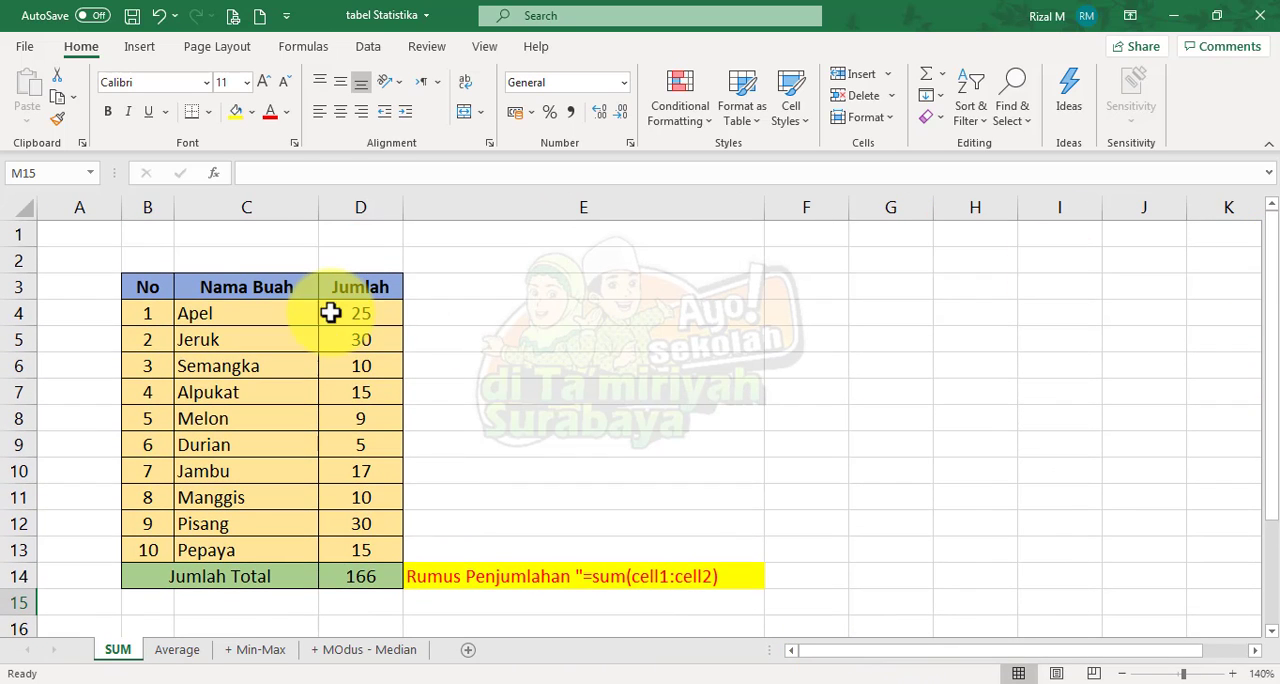
click(372, 576)
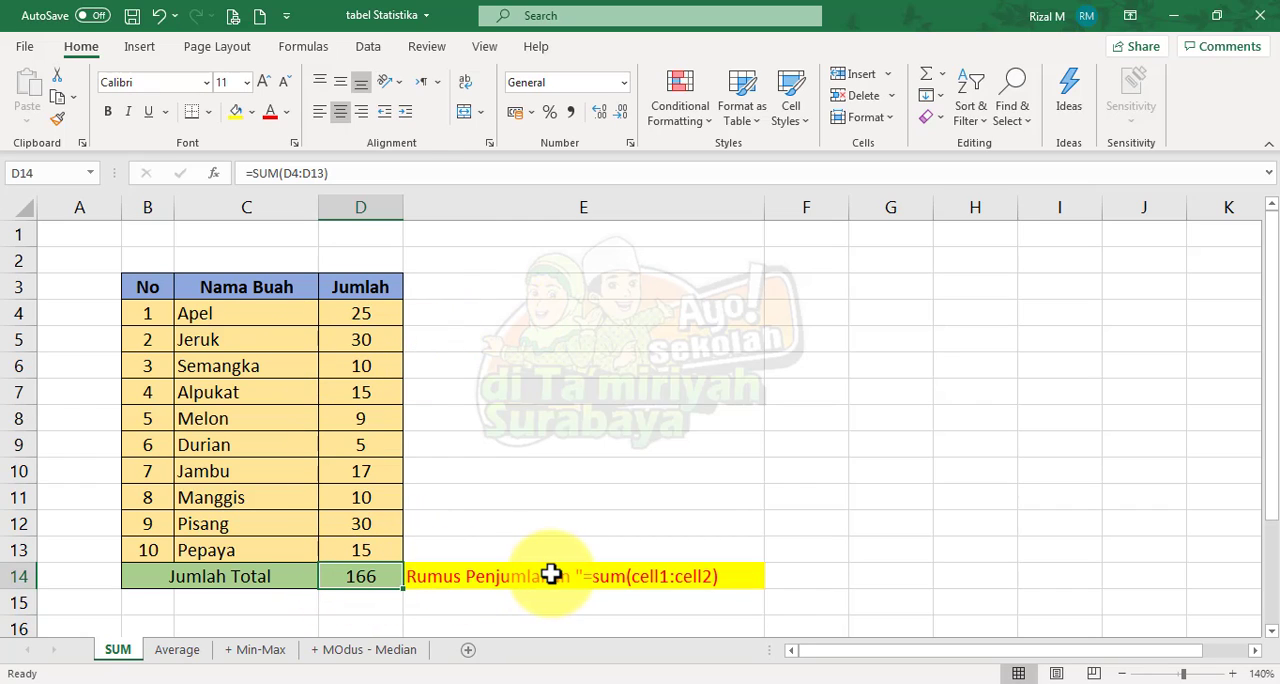
click(655, 578)
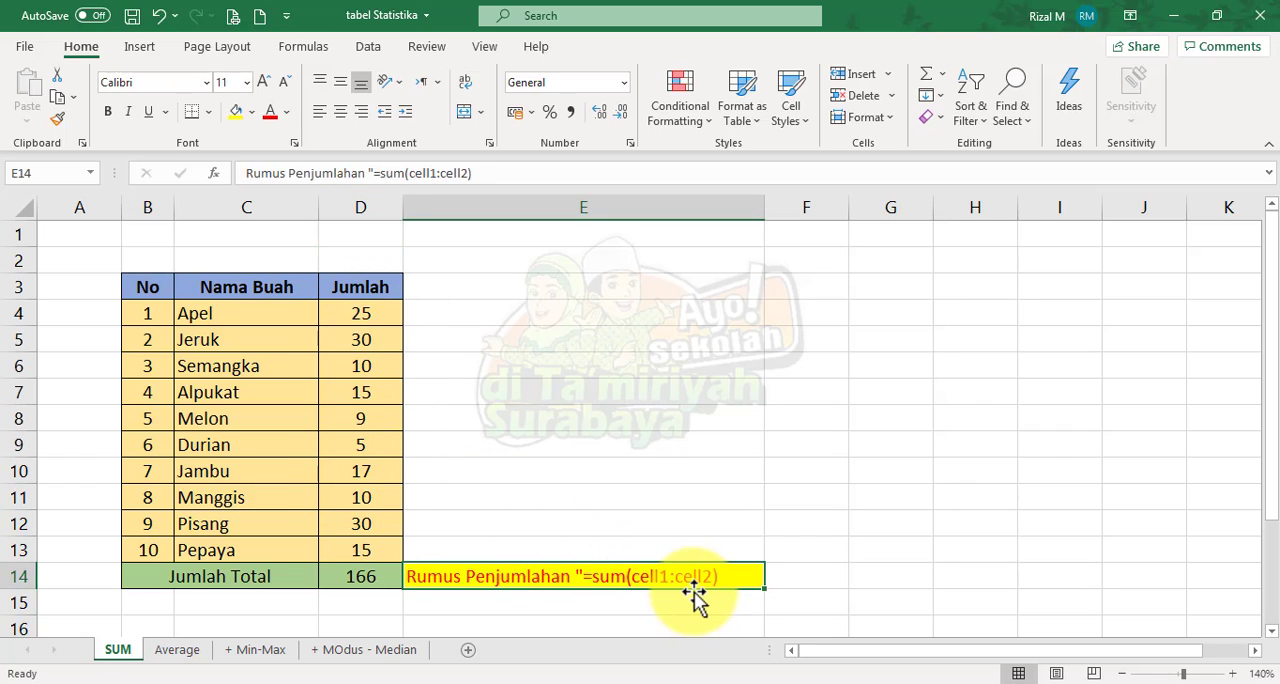
click(368, 574)
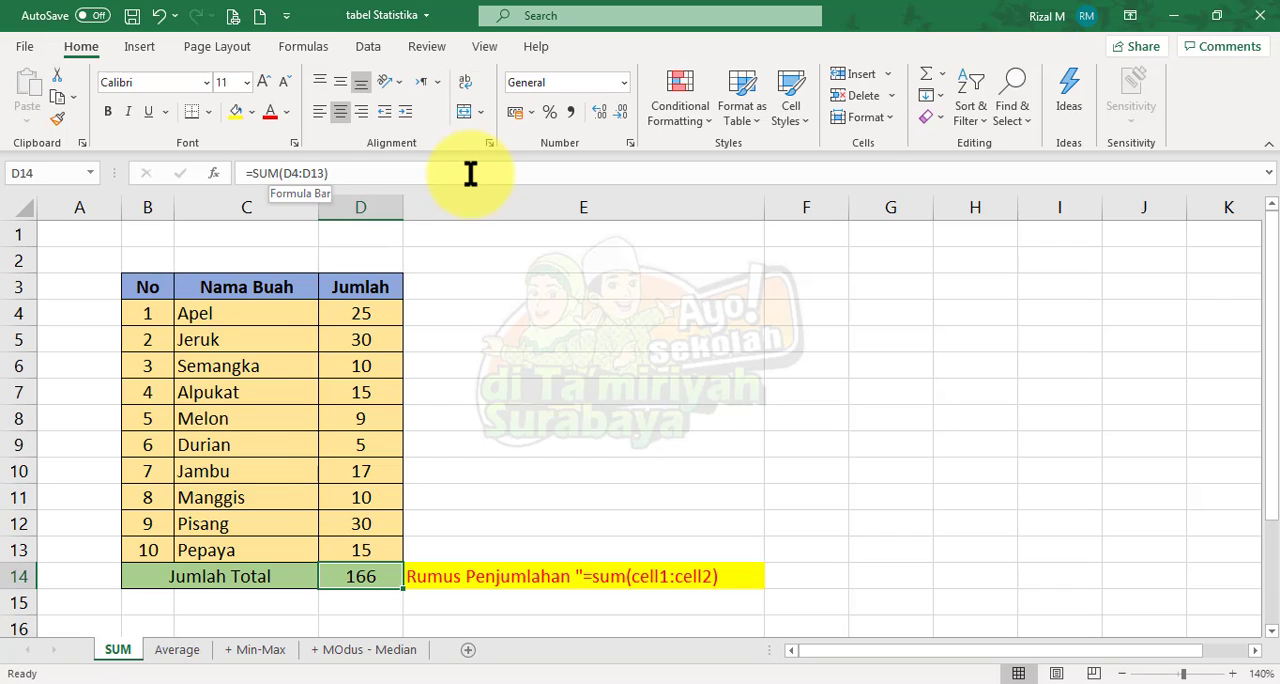
Examine the AVERAGE formulas in the Nilai Rata-rata column on the Average and Min-Max sheets
click(177, 649)
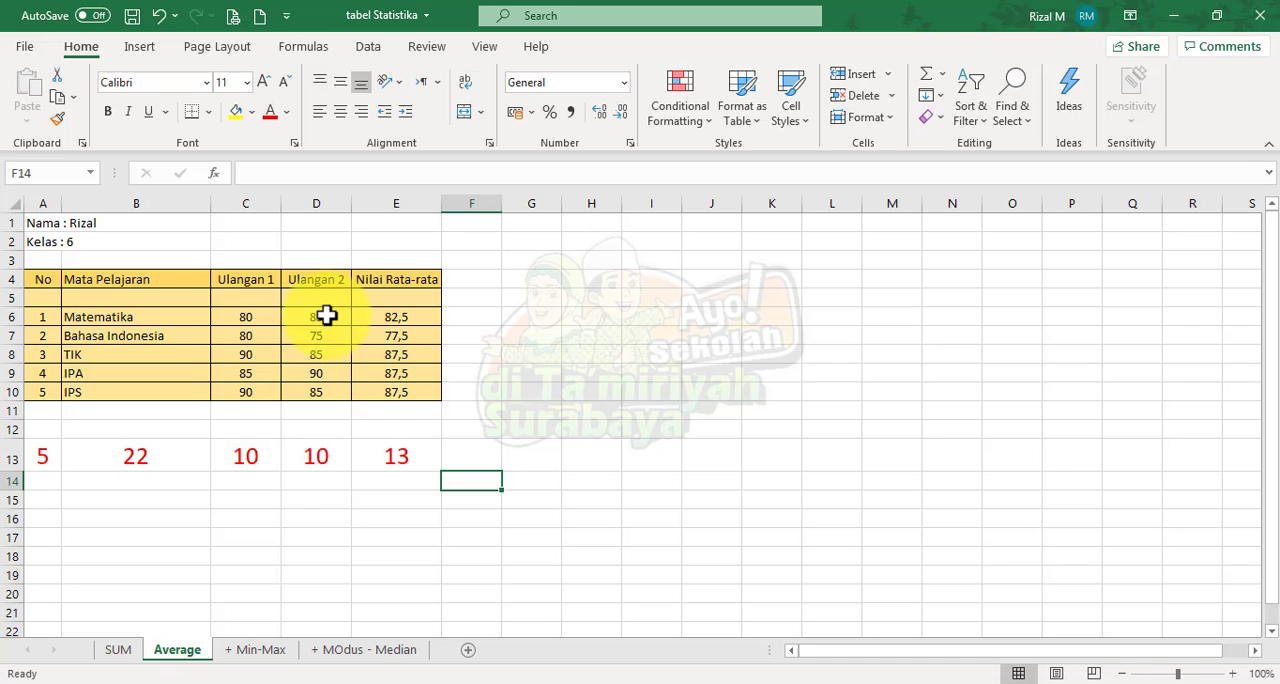
click(427, 318)
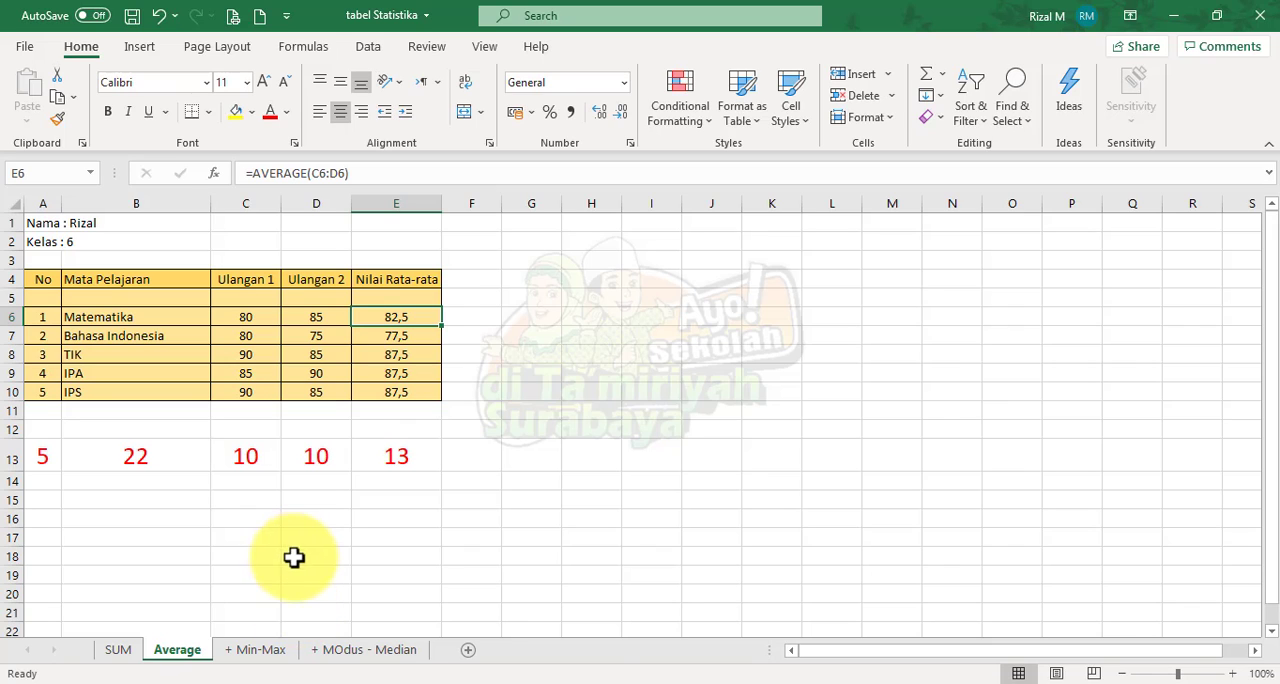
click(279, 659)
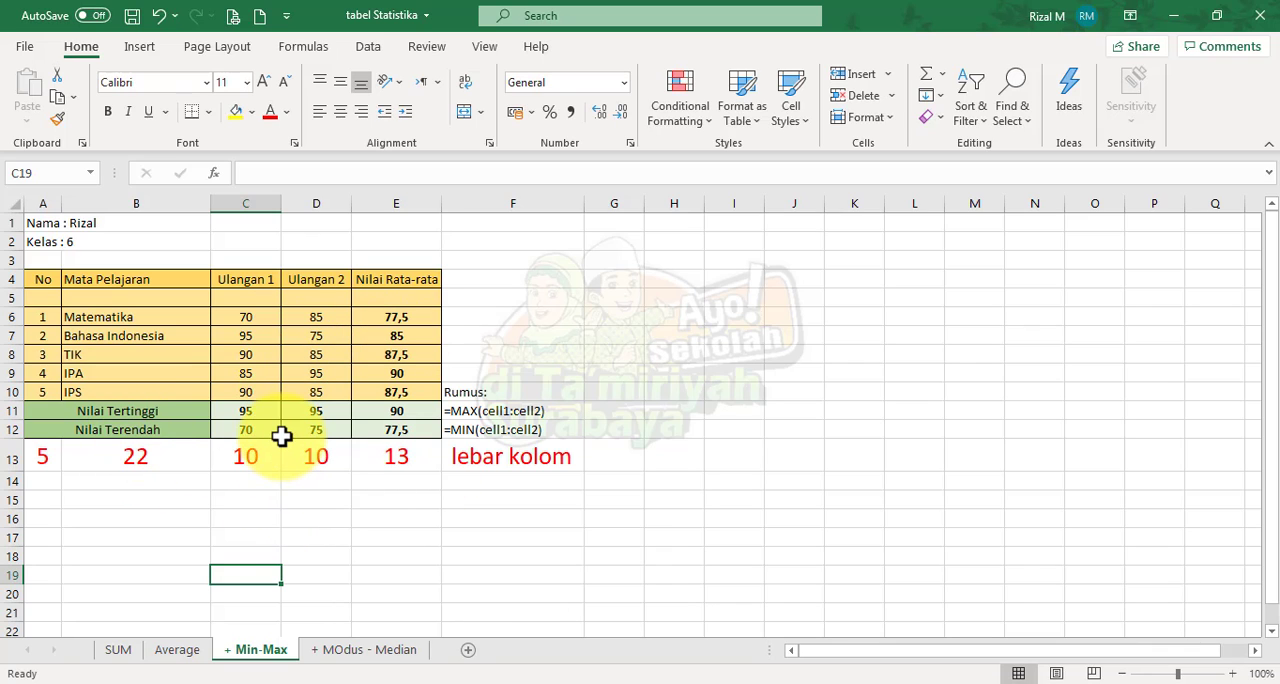
click(400, 319)
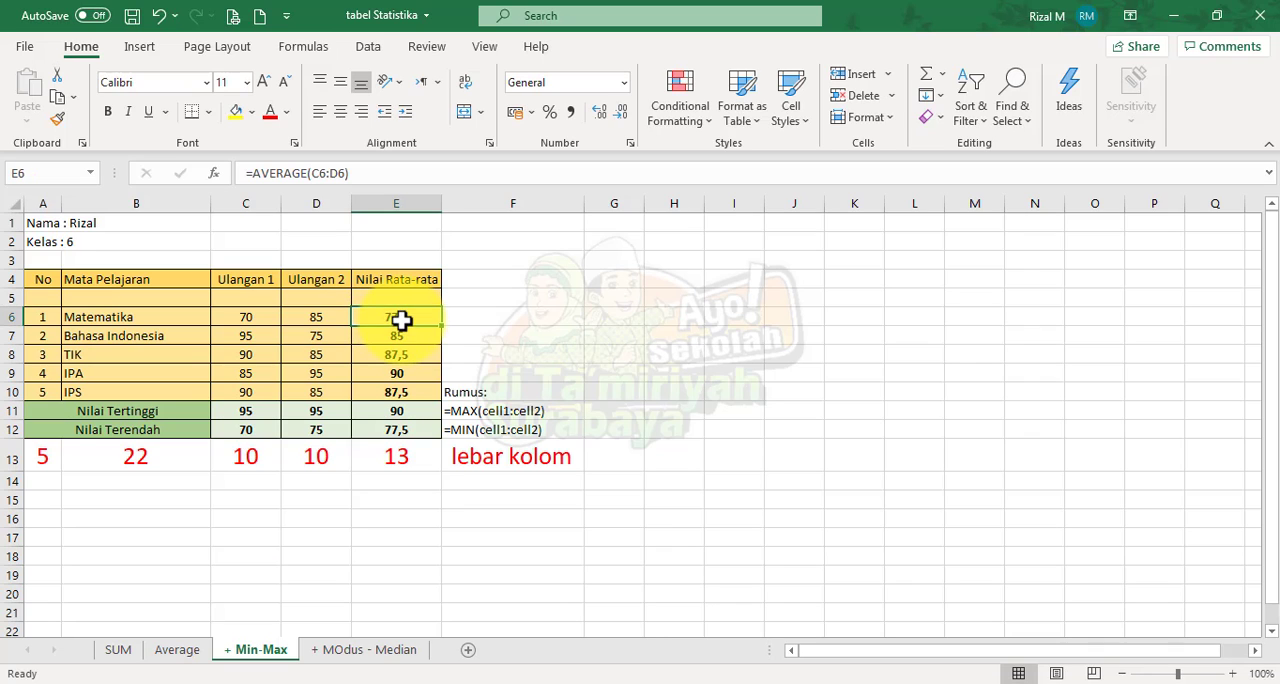
click(400, 336)
click(402, 355)
click(402, 392)
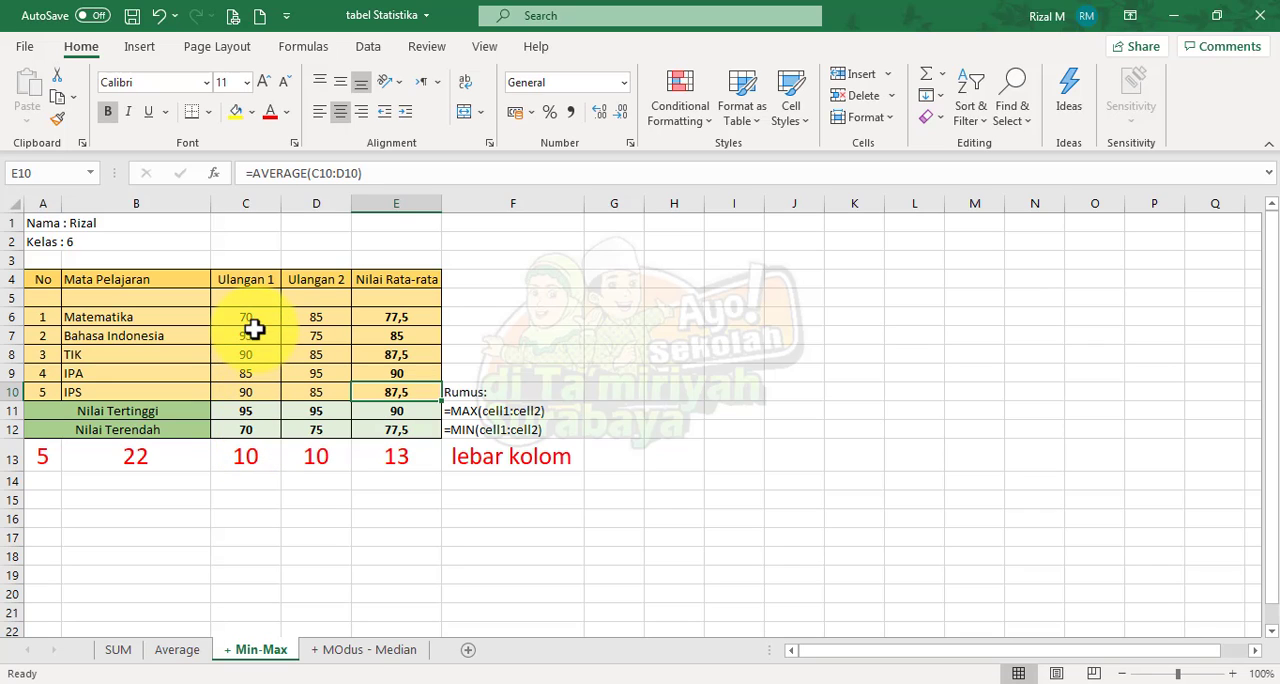
Set the Ulangan 1 scores on the Min-Max sheet to 65 for Matematika and 100 for Bahasa Indonesia
drag(253, 315, 255, 395)
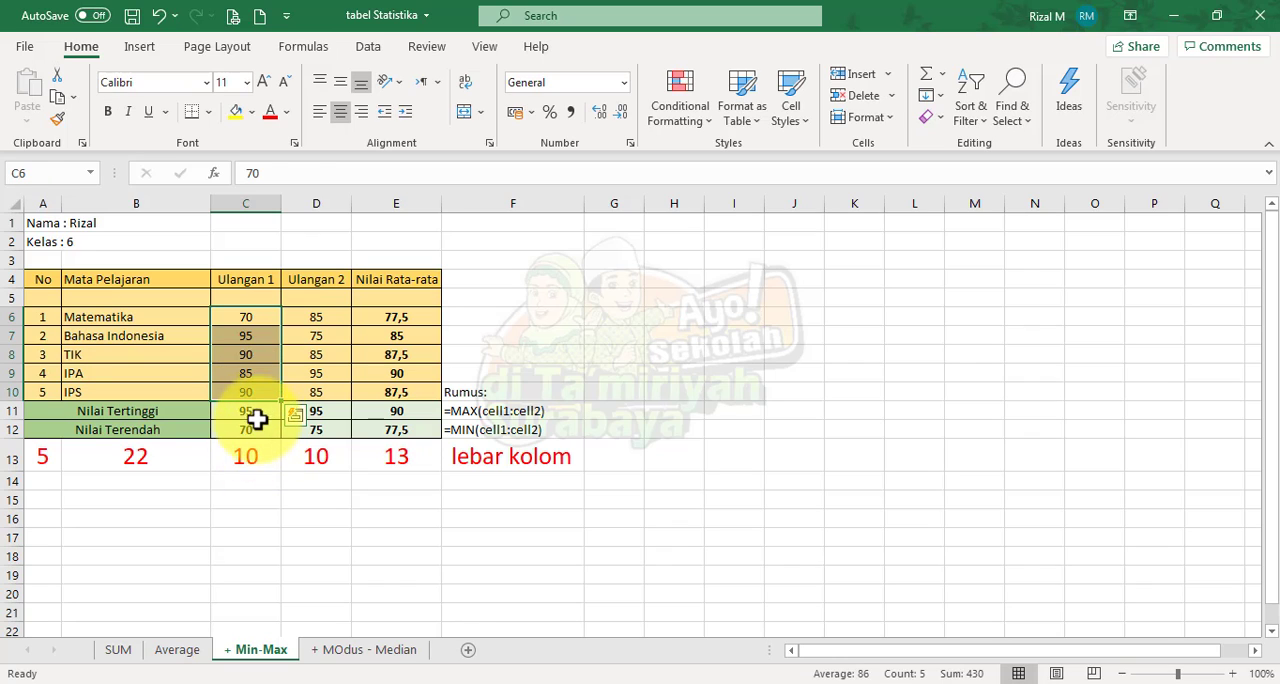
click(256, 424)
click(254, 318)
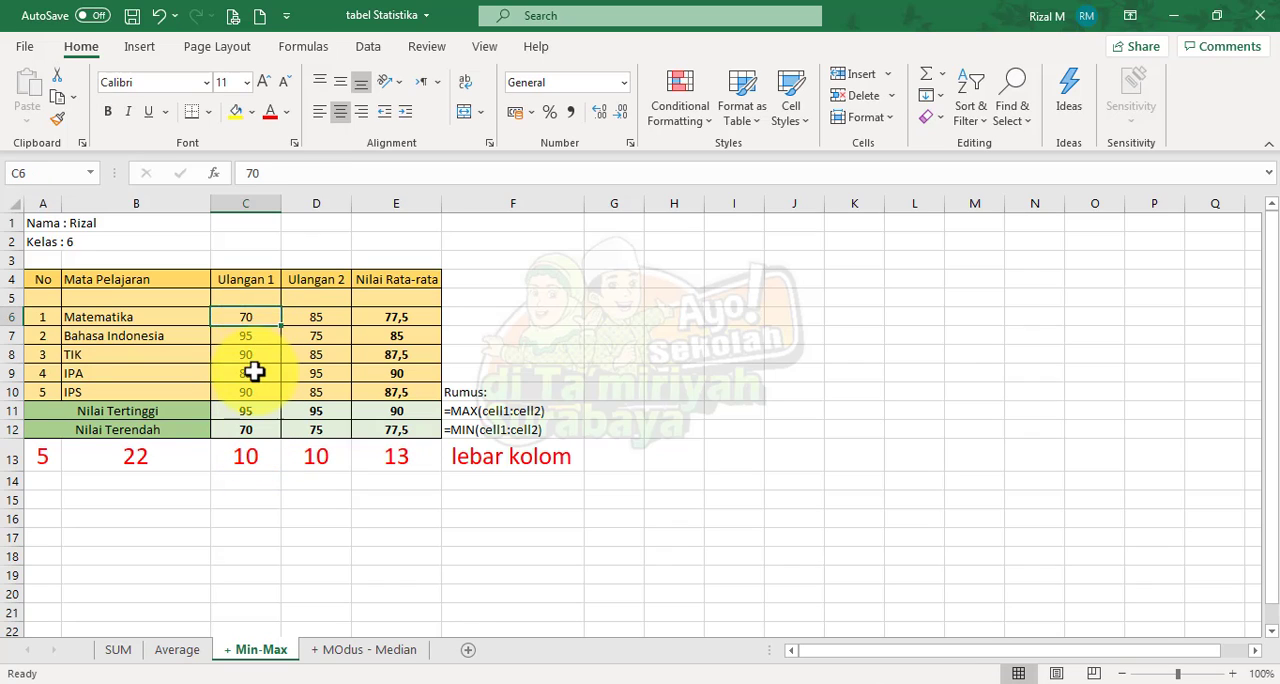
click(255, 372)
click(258, 318)
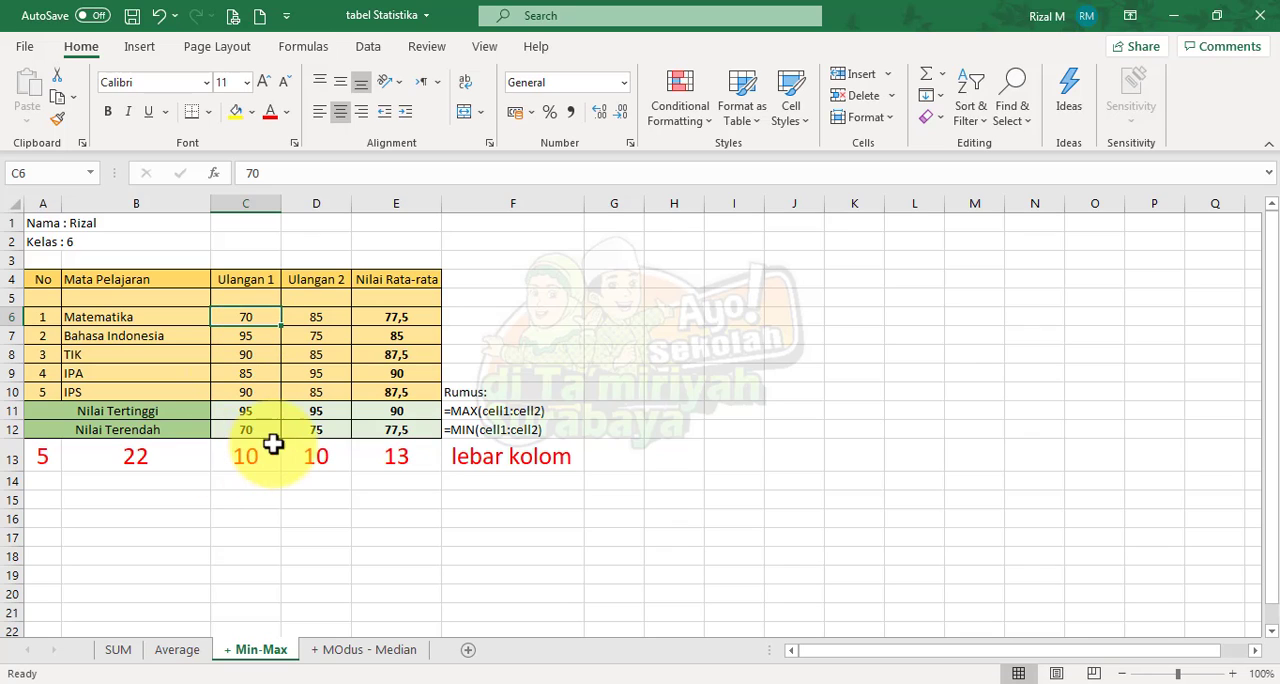
text(65)
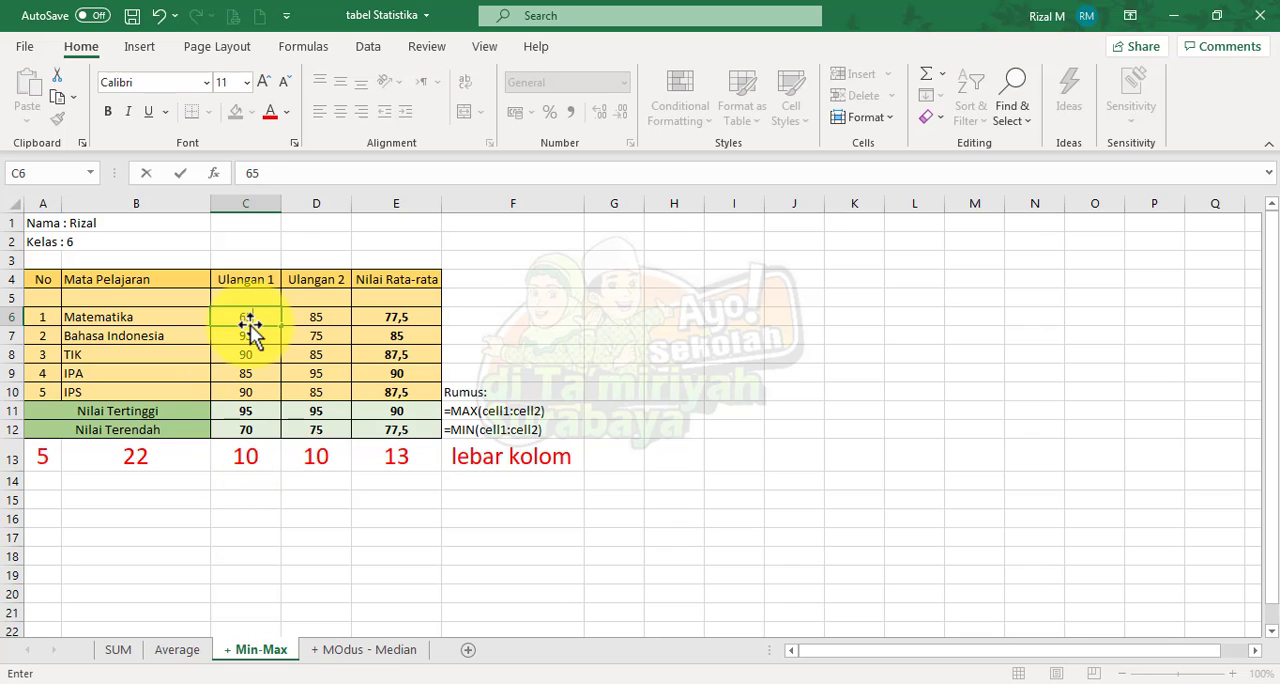
key(Return)
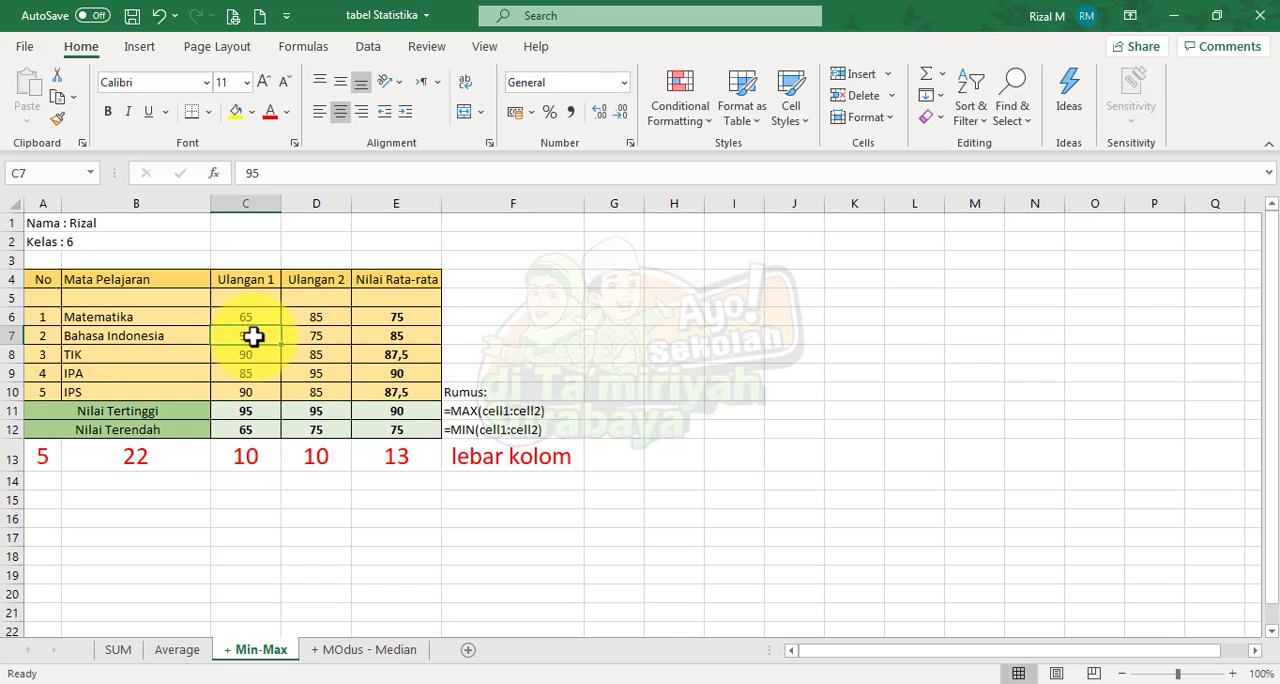
text(100)
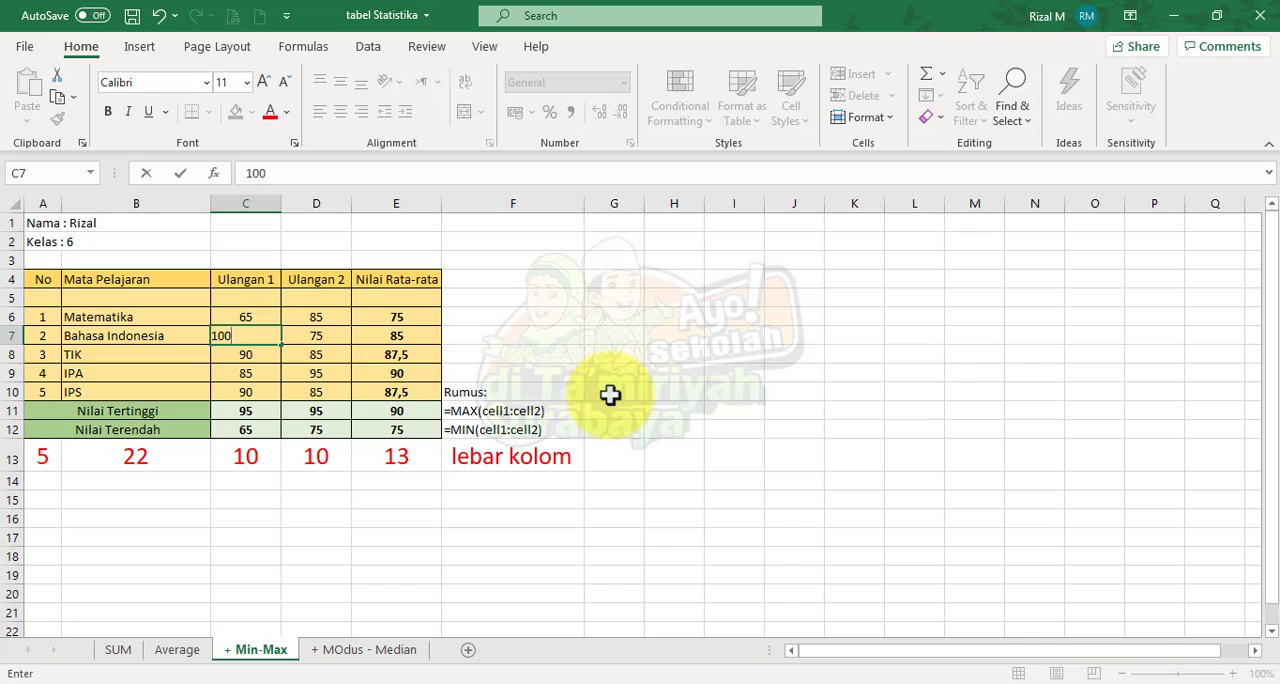
key(Return)
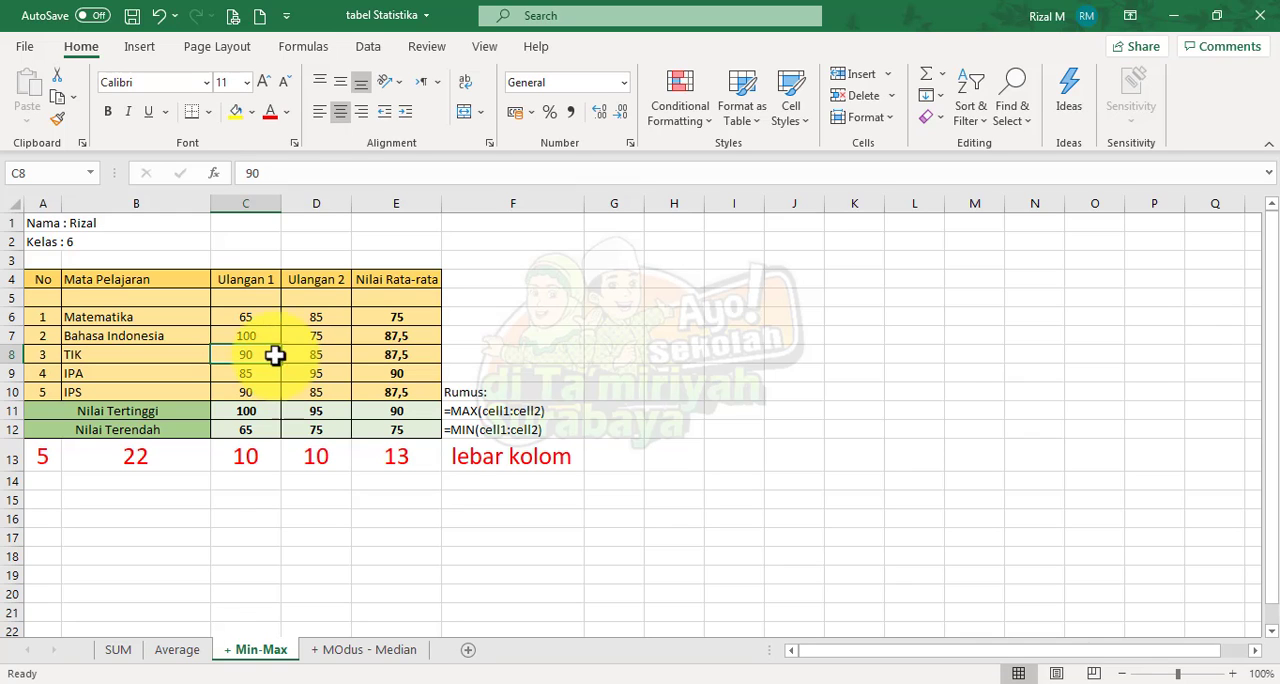
Set the Ulangan 1 scores back to 95 for Bahasa Indonesia and 70 for Matematika
click(1232, 673)
click(1232, 673)
click(1232, 673)
click(1232, 673)
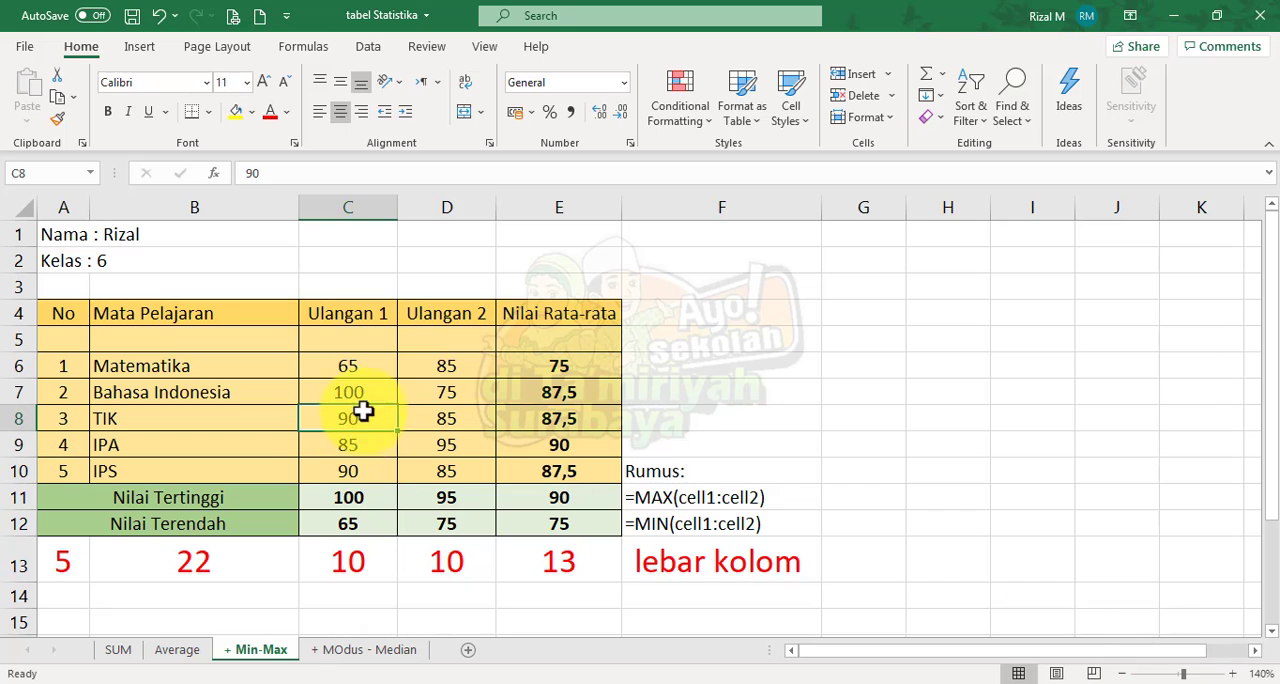
click(348, 523)
click(360, 420)
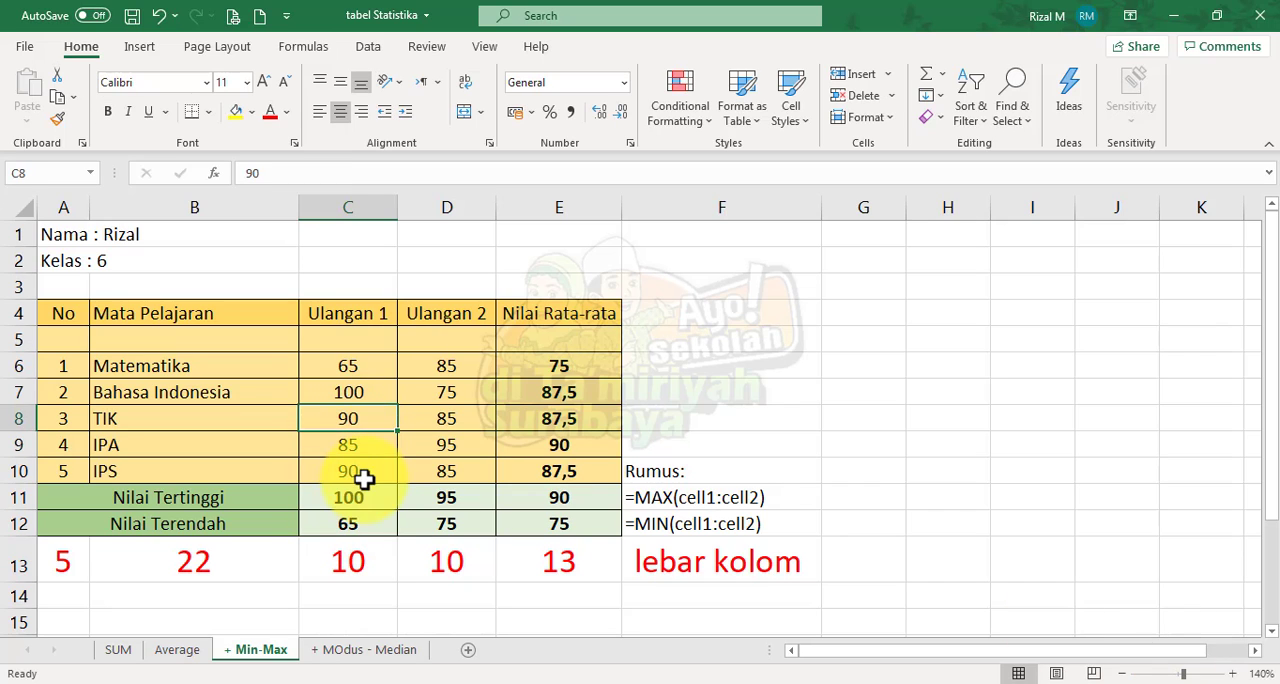
click(365, 477)
click(363, 519)
click(365, 412)
click(365, 390)
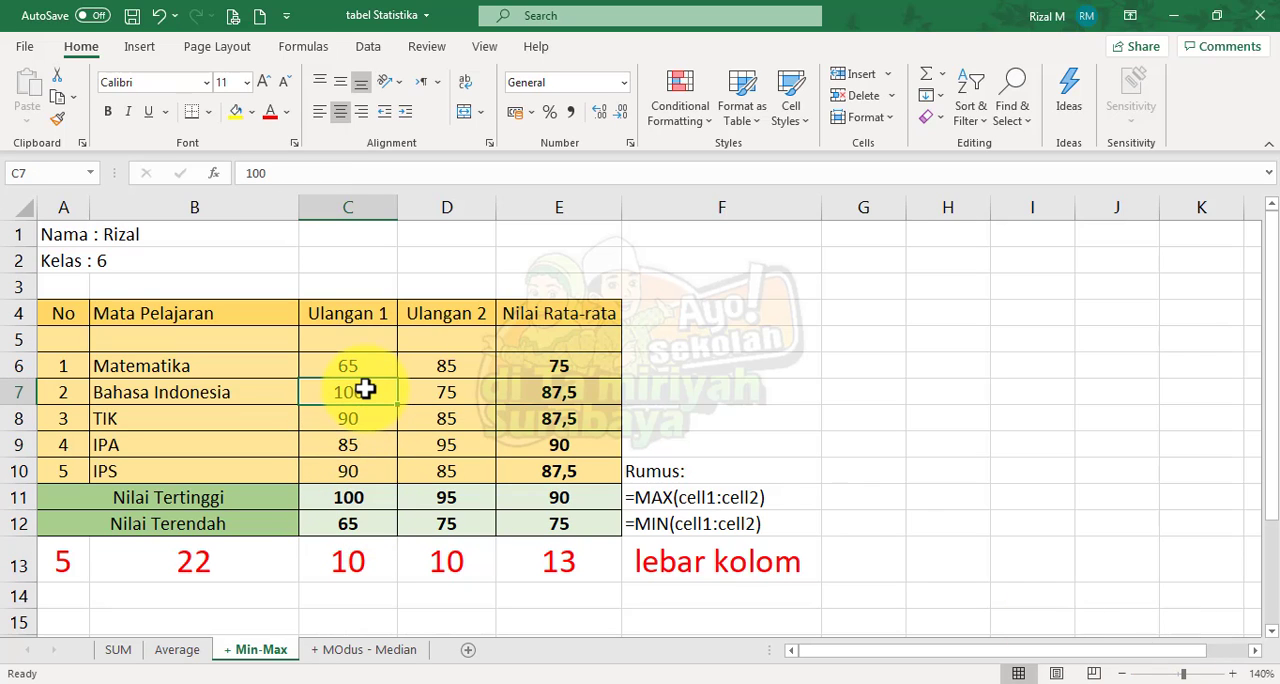
text(95)
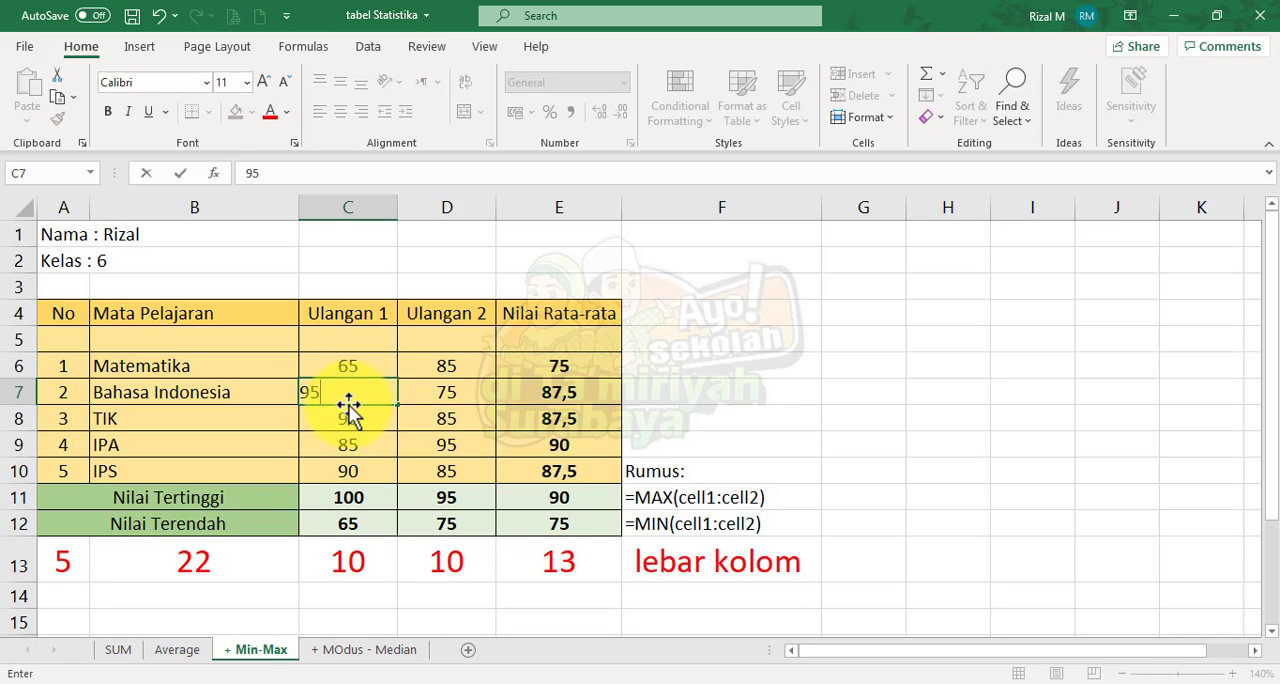
click(366, 366)
text(70)
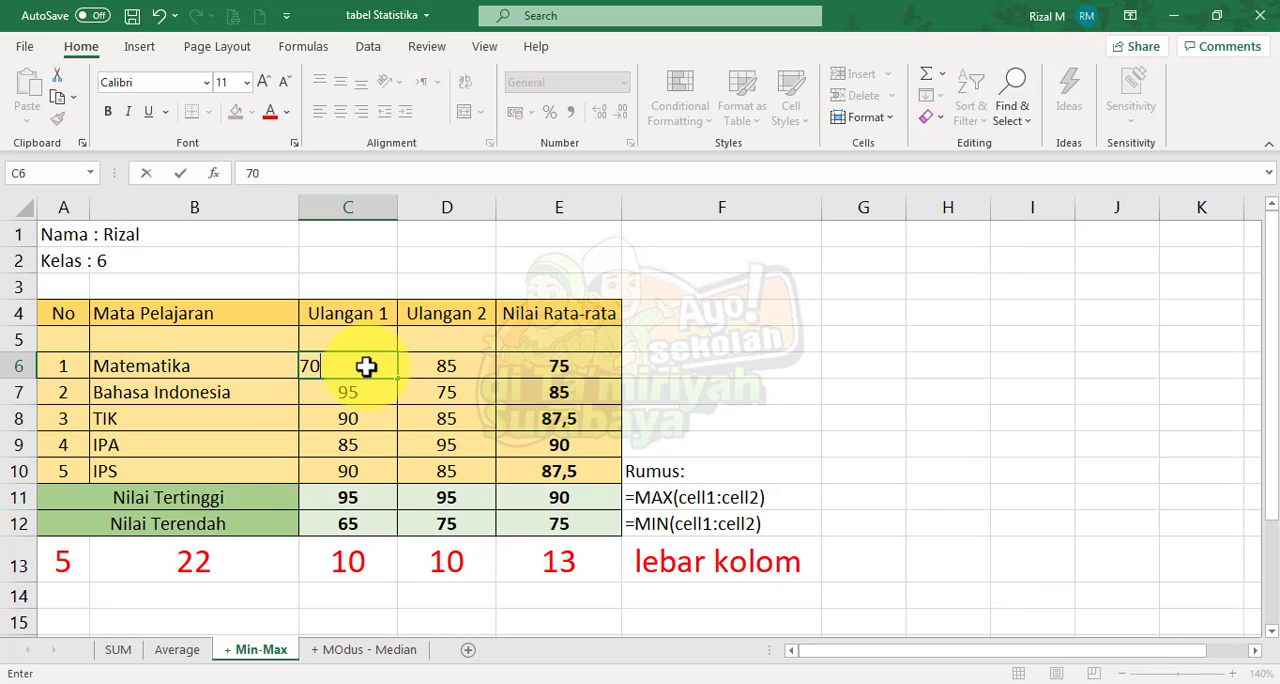
key(Return)
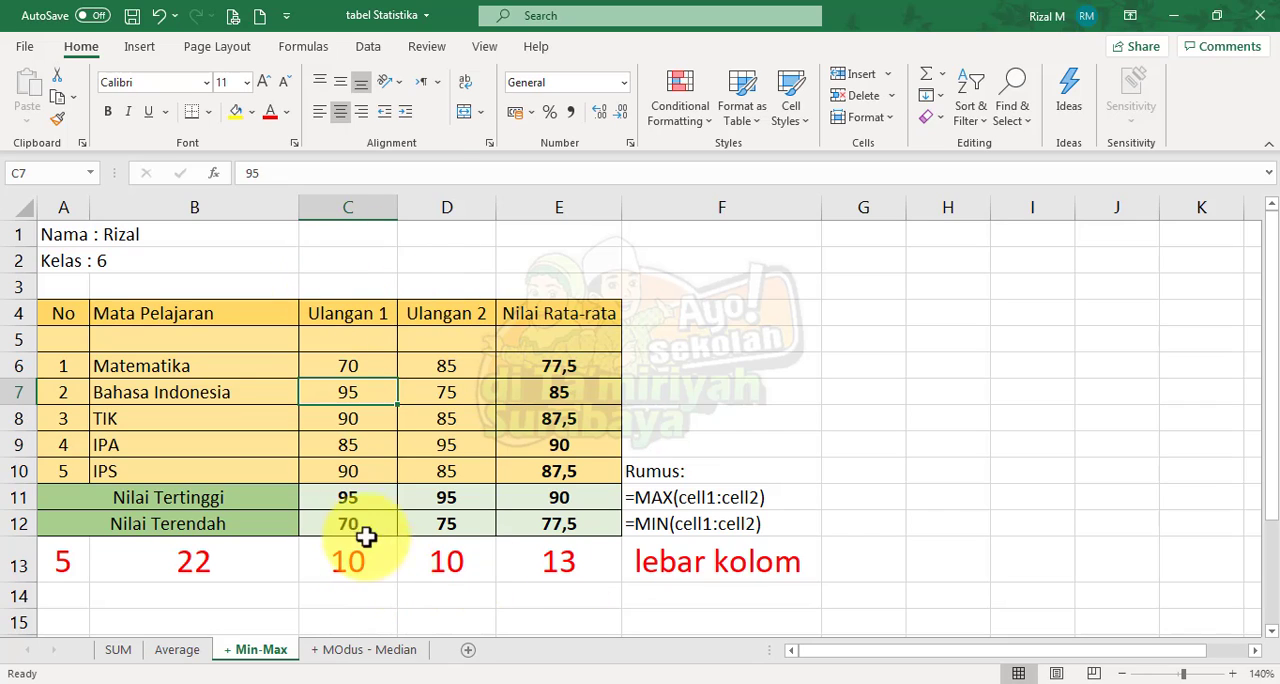
Examine the Nilai Tertinggi formula in C11, and the minimum, mode and median formulas on the MOdus - Median sheet
click(349, 495)
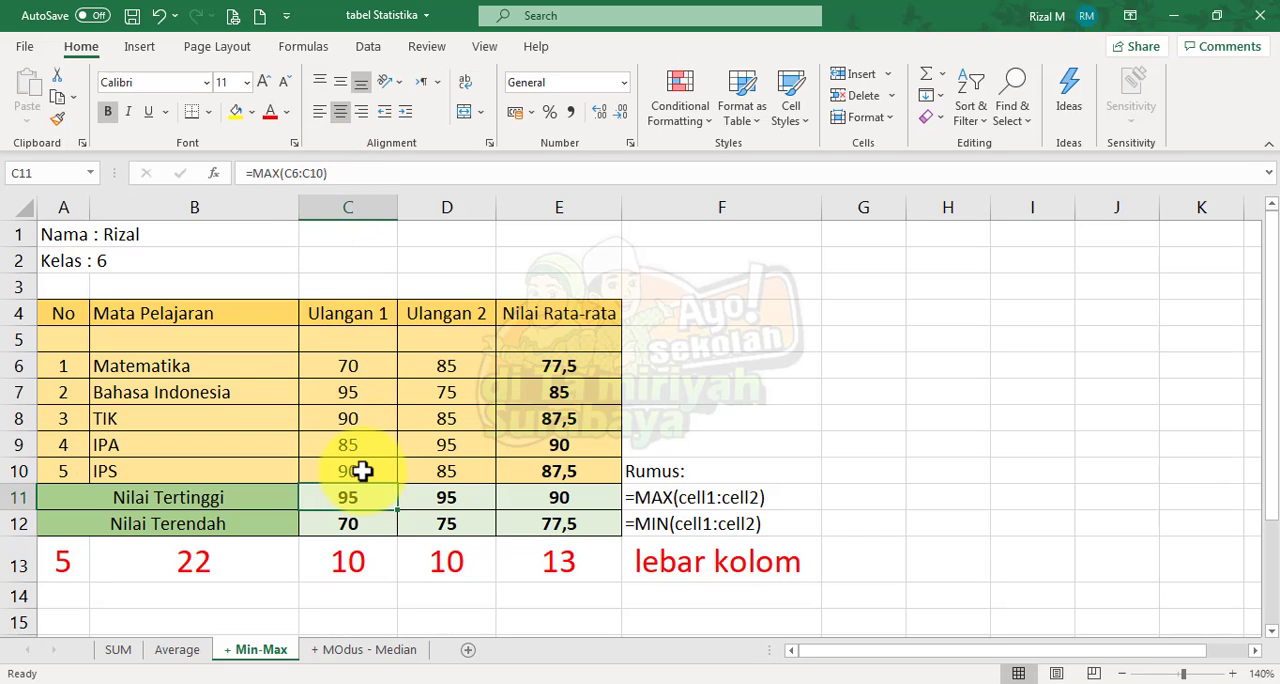
click(362, 651)
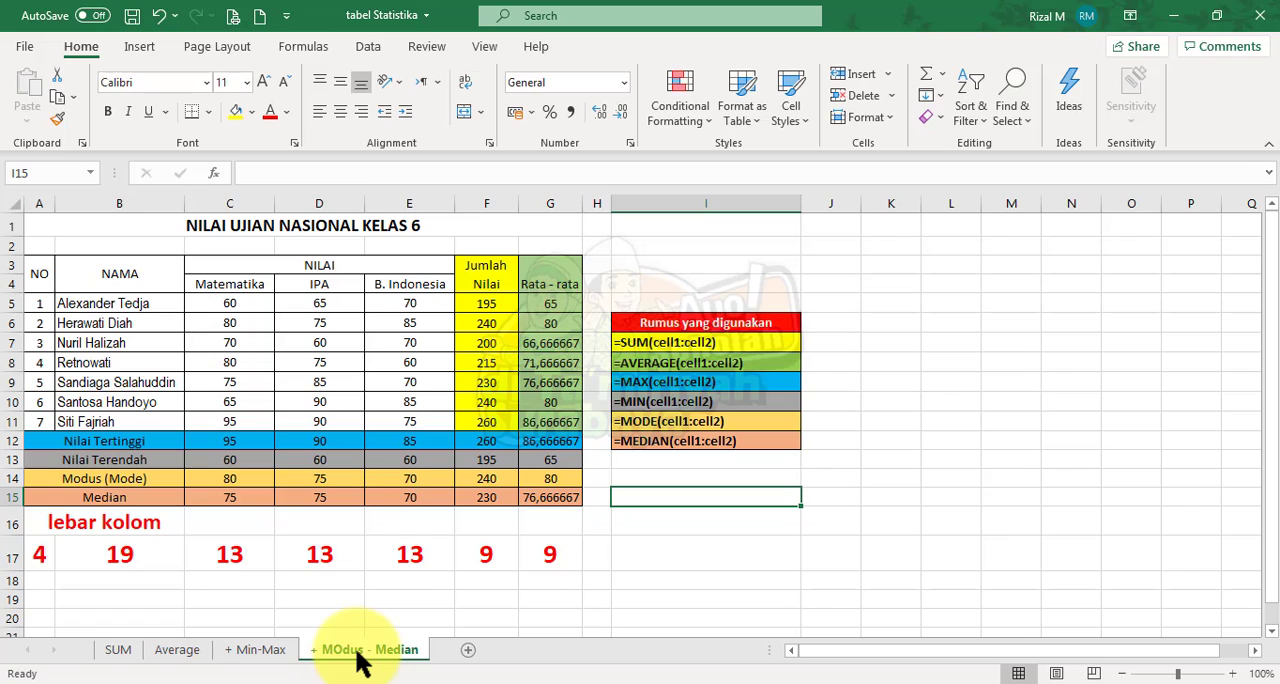
click(228, 478)
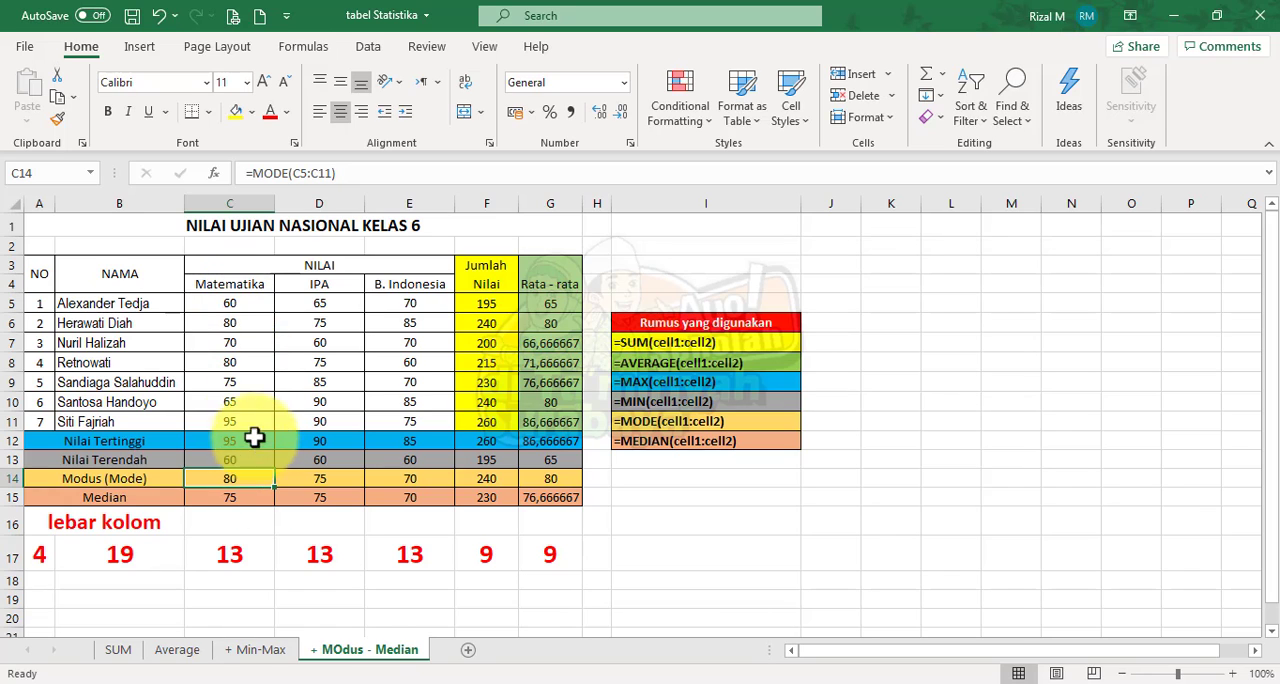
click(245, 362)
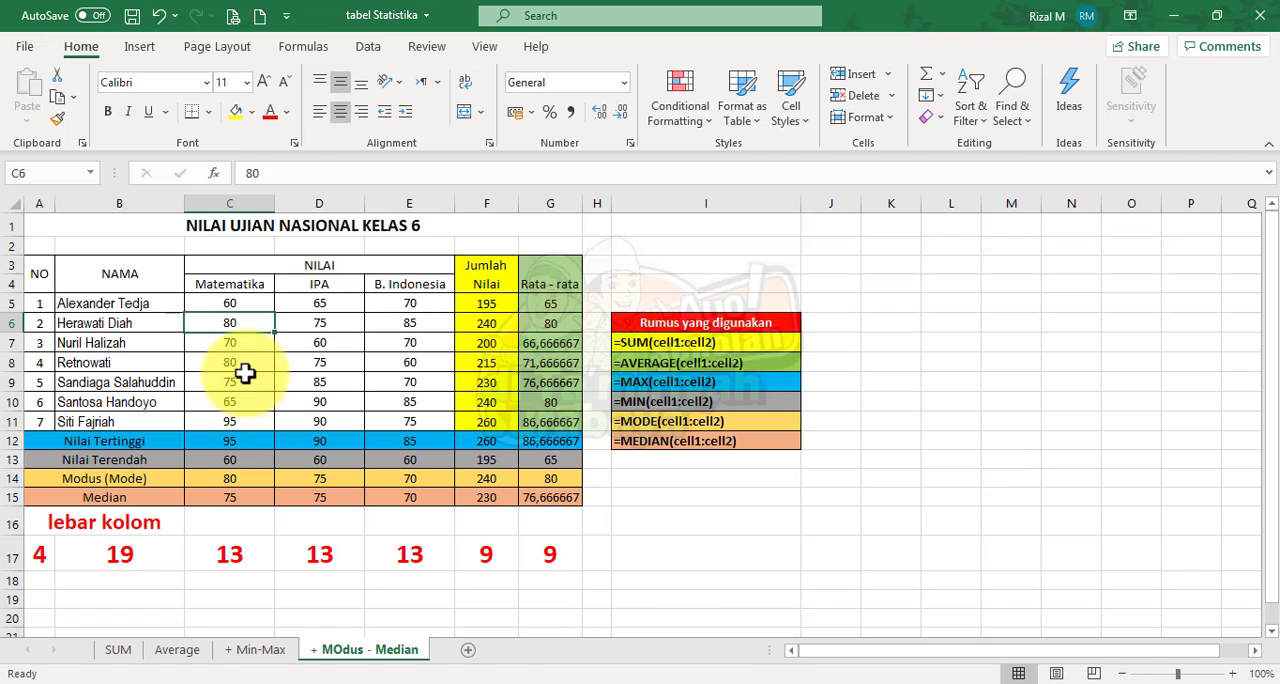
click(249, 380)
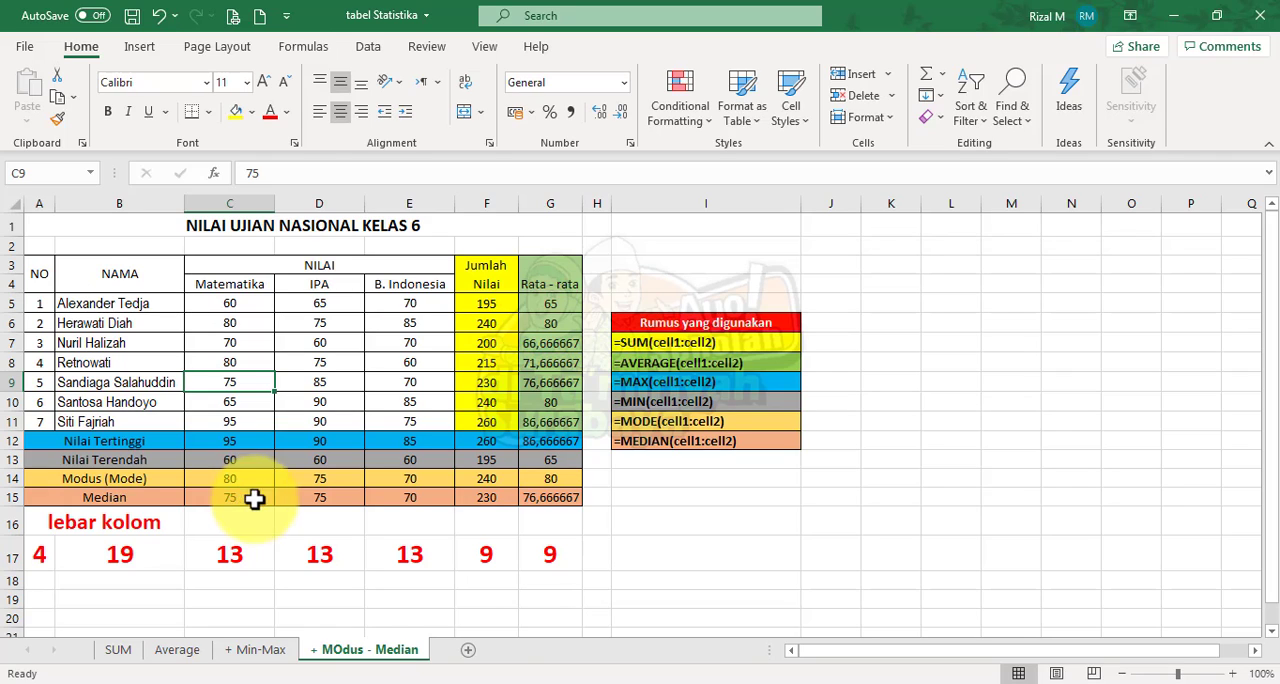
click(331, 497)
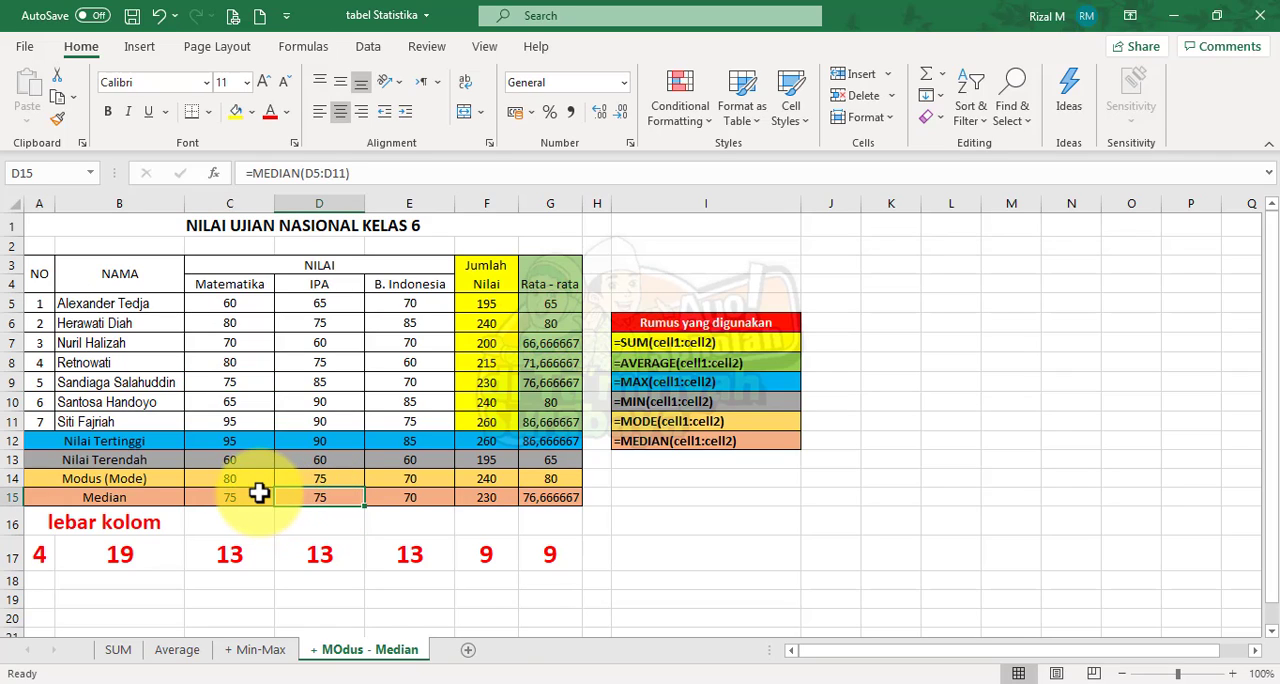
click(248, 462)
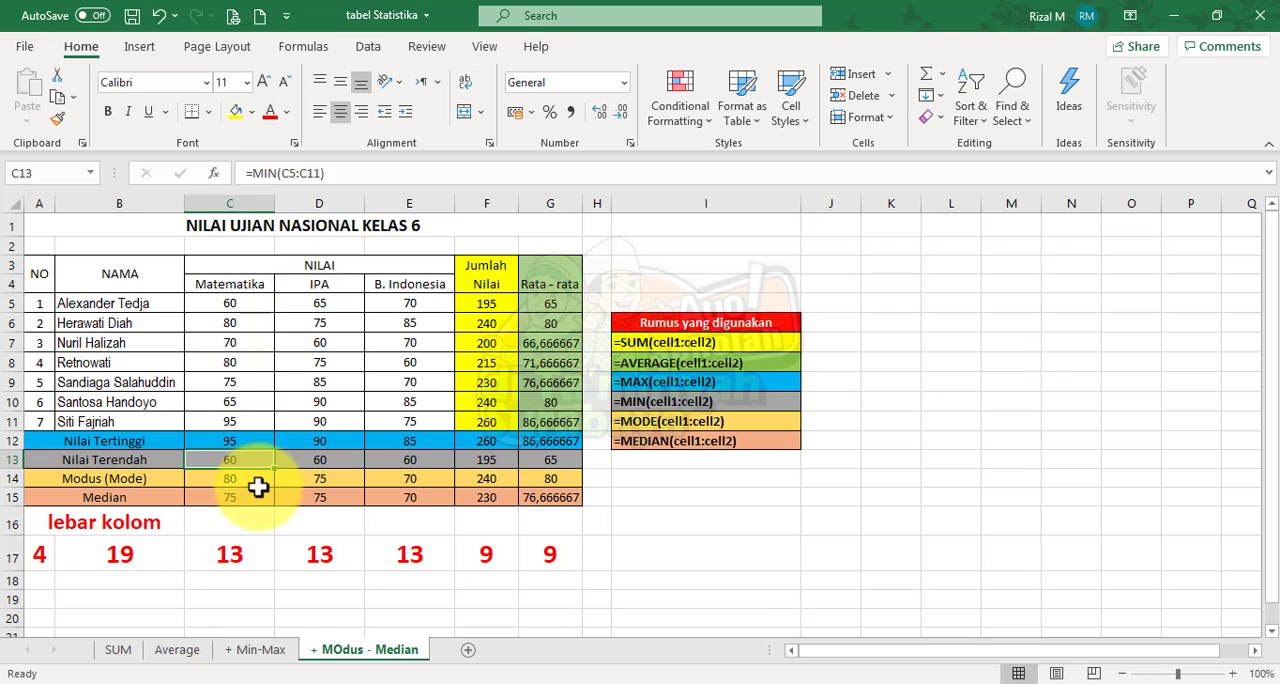
click(257, 482)
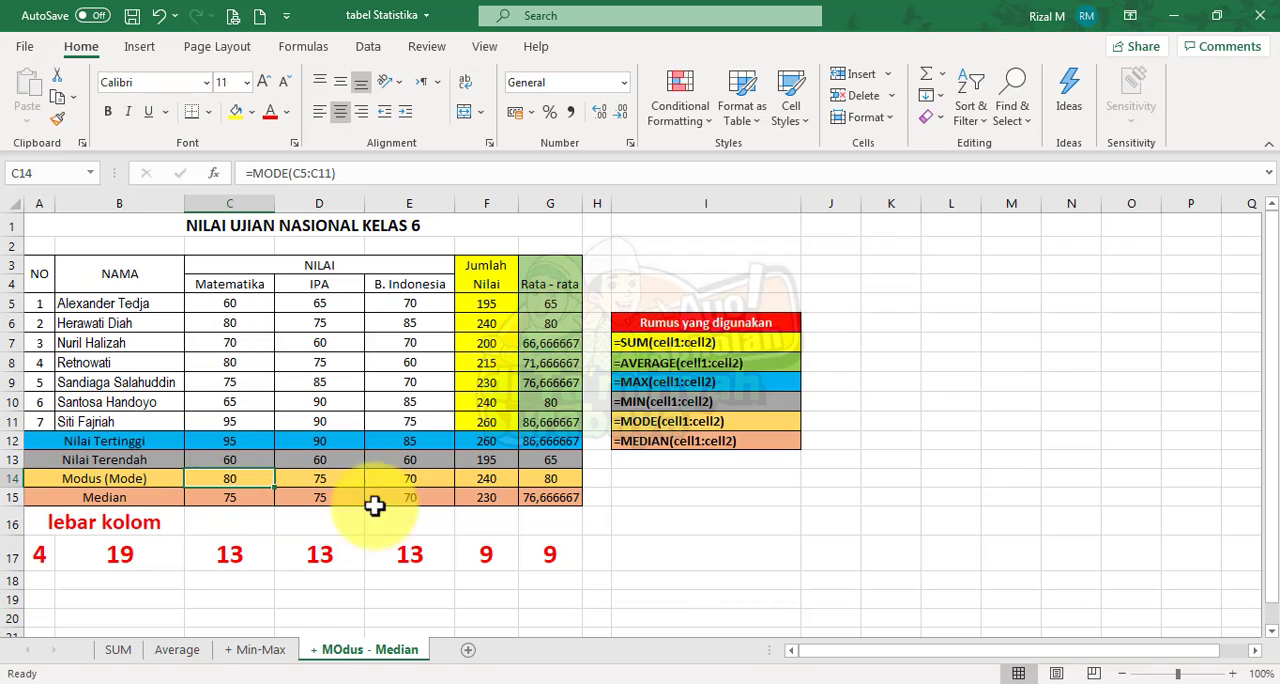
Start inserting a function in cell D16 below the IPA column and search the function list for average
click(237, 521)
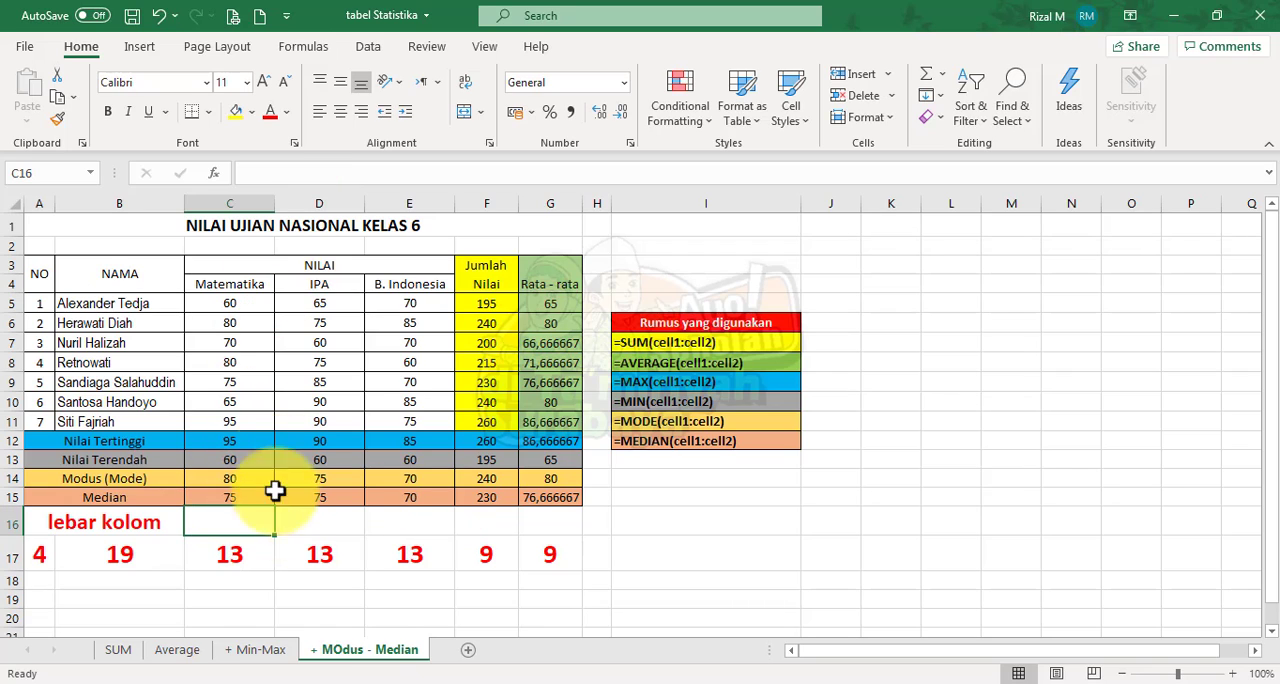
click(299, 521)
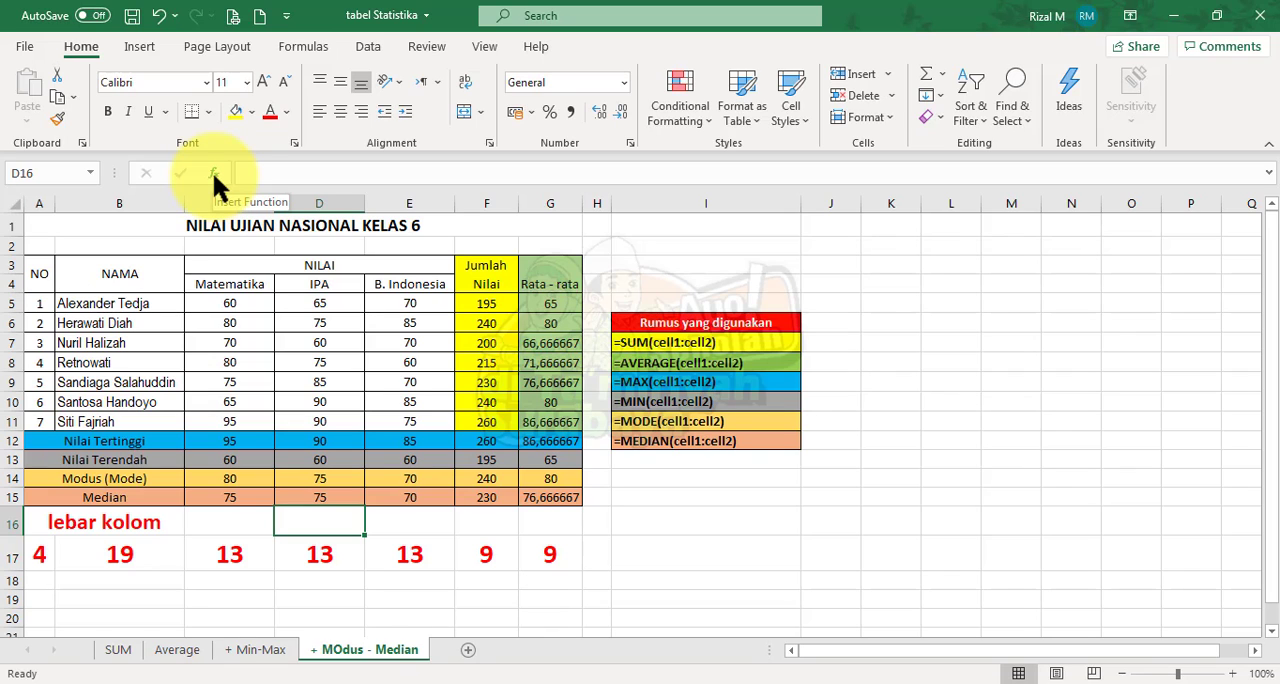
click(214, 176)
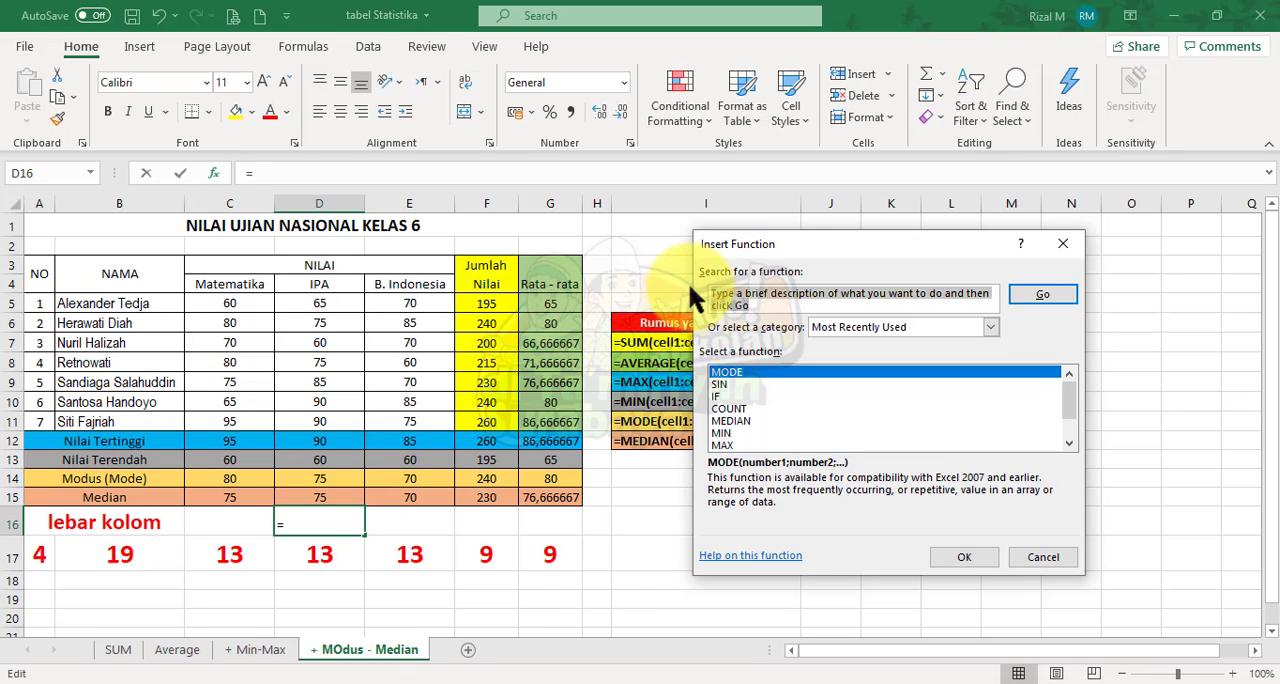
text(average)
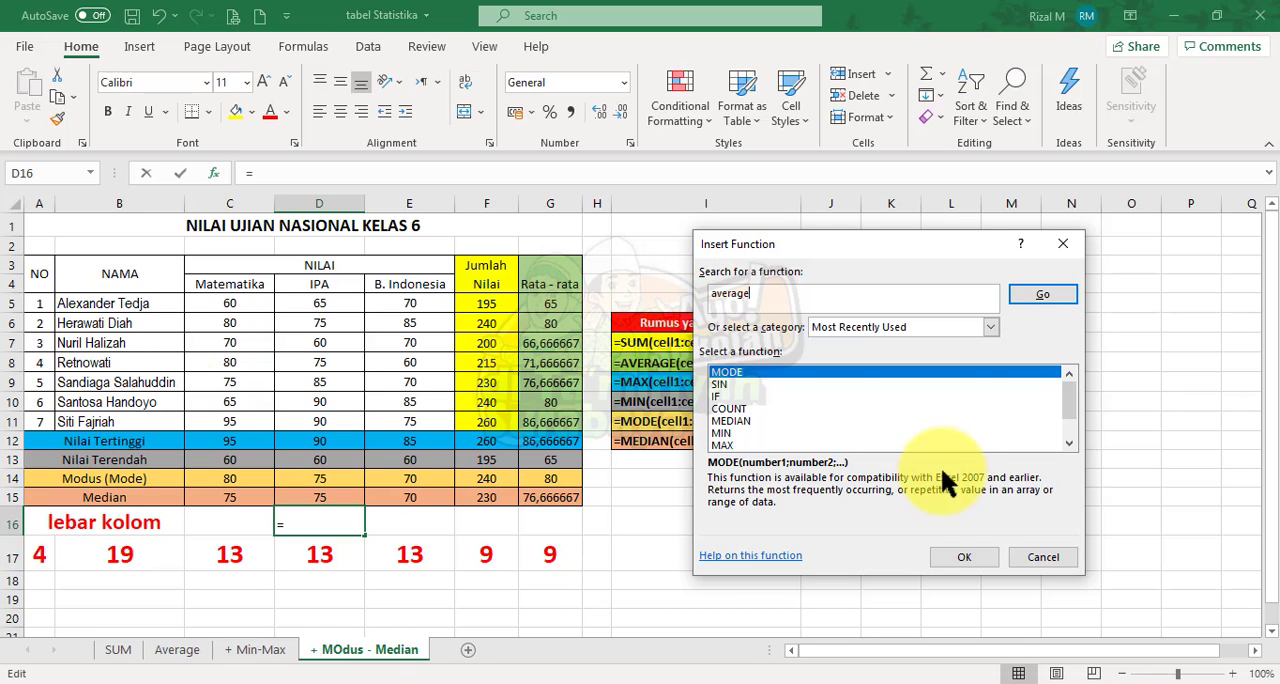
click(1050, 295)
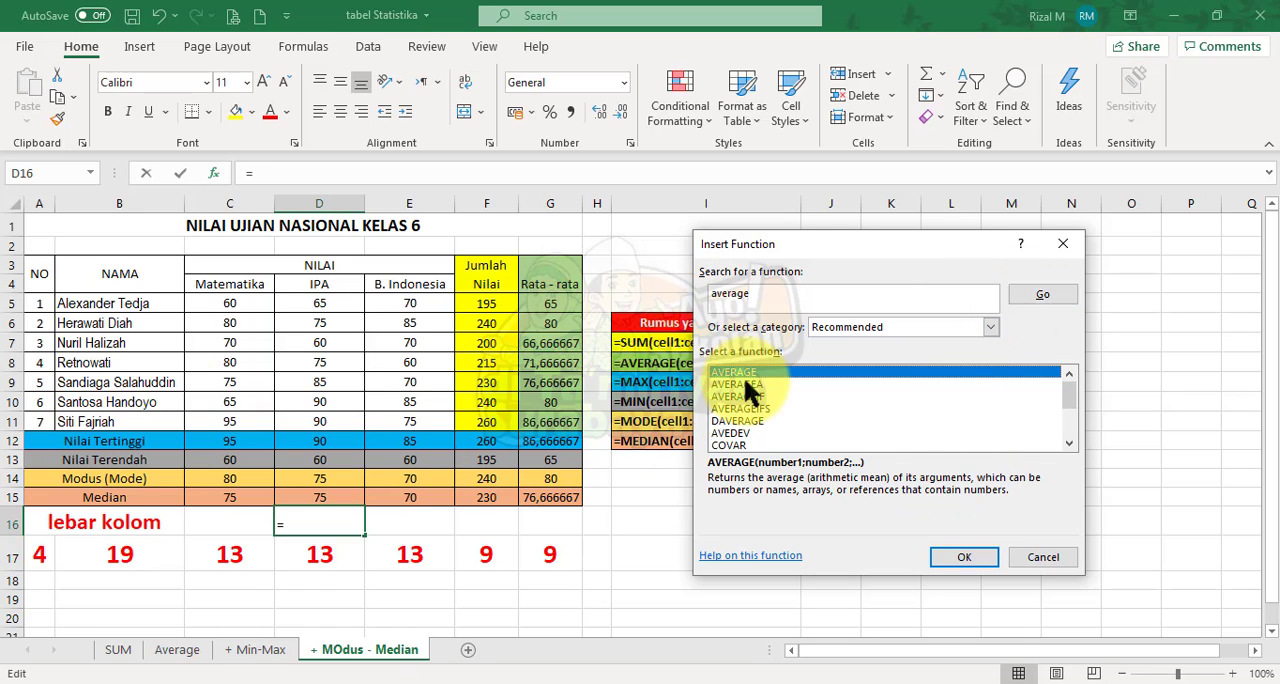
Search the function list for median
click(764, 297)
drag(764, 296, 672, 296)
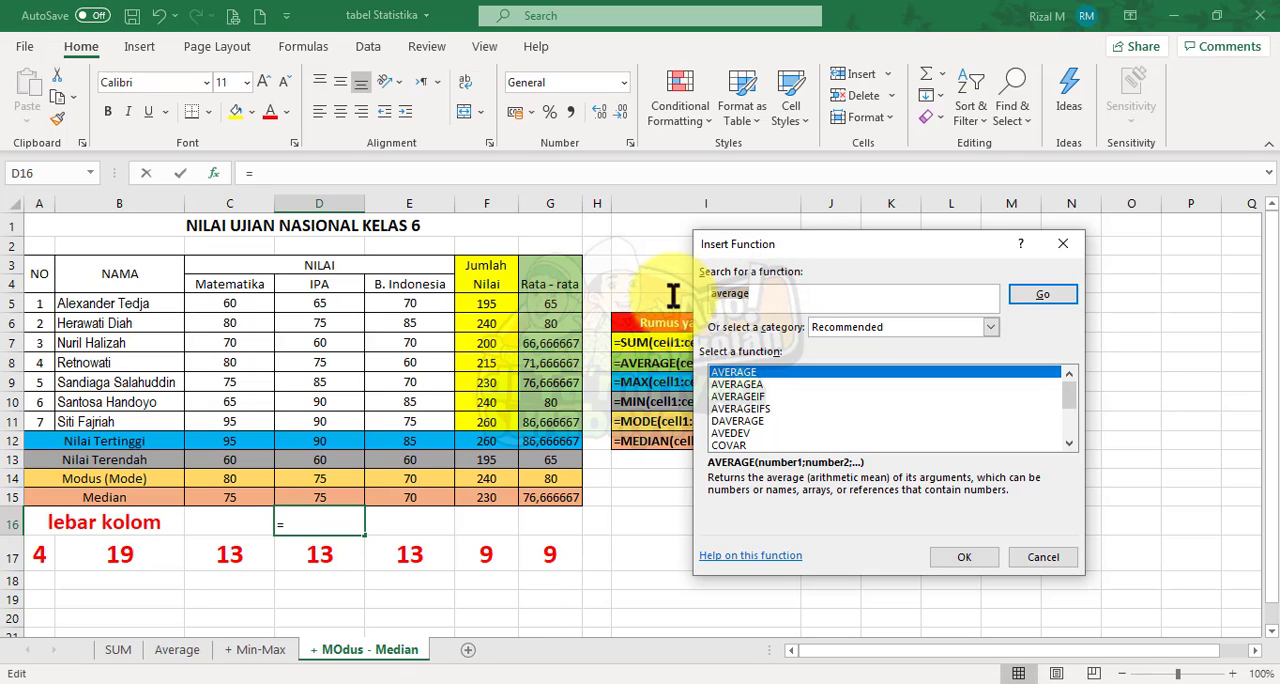
text(median)
click(1030, 295)
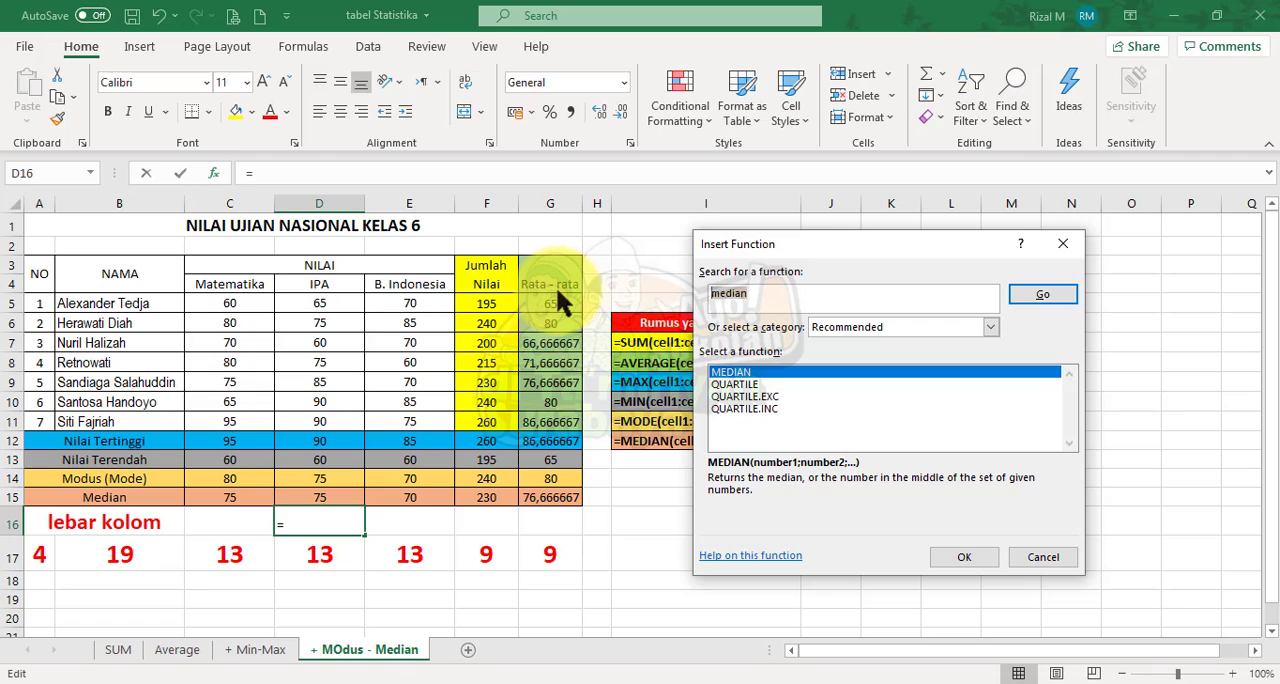
Search the function list for mode and choose the MODE function for cell D16
text(moe)
key(BackSpace)
text(de)
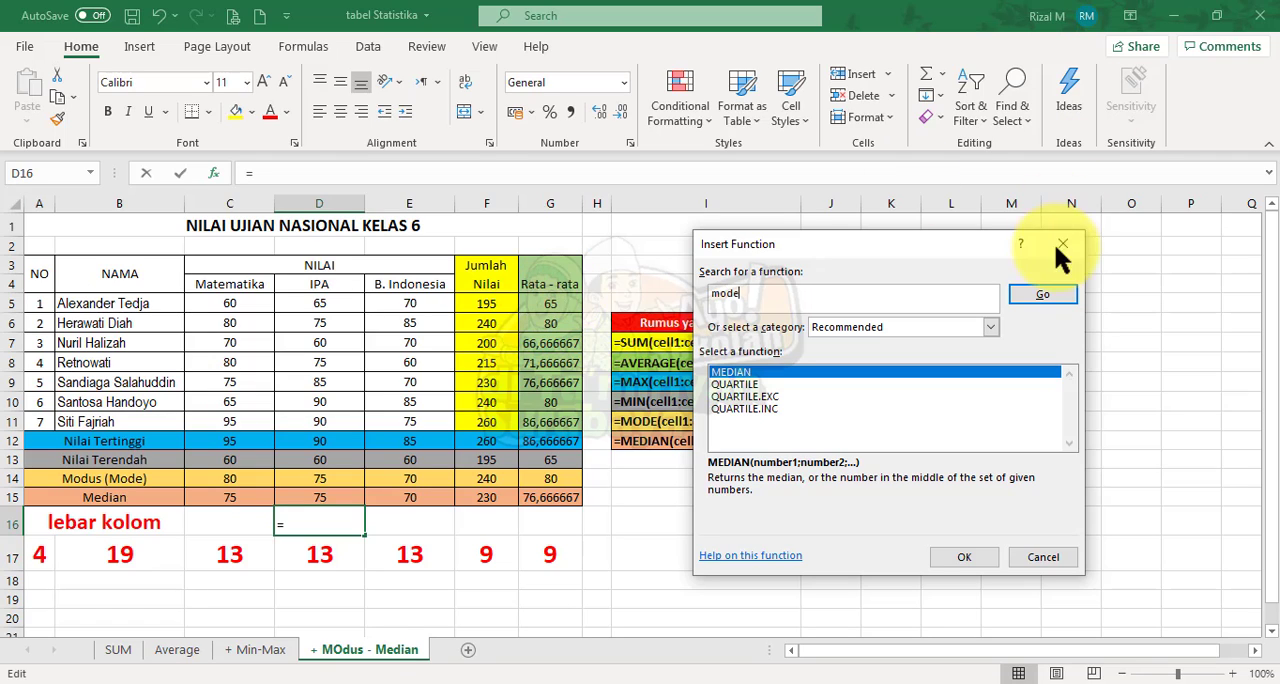
click(1055, 297)
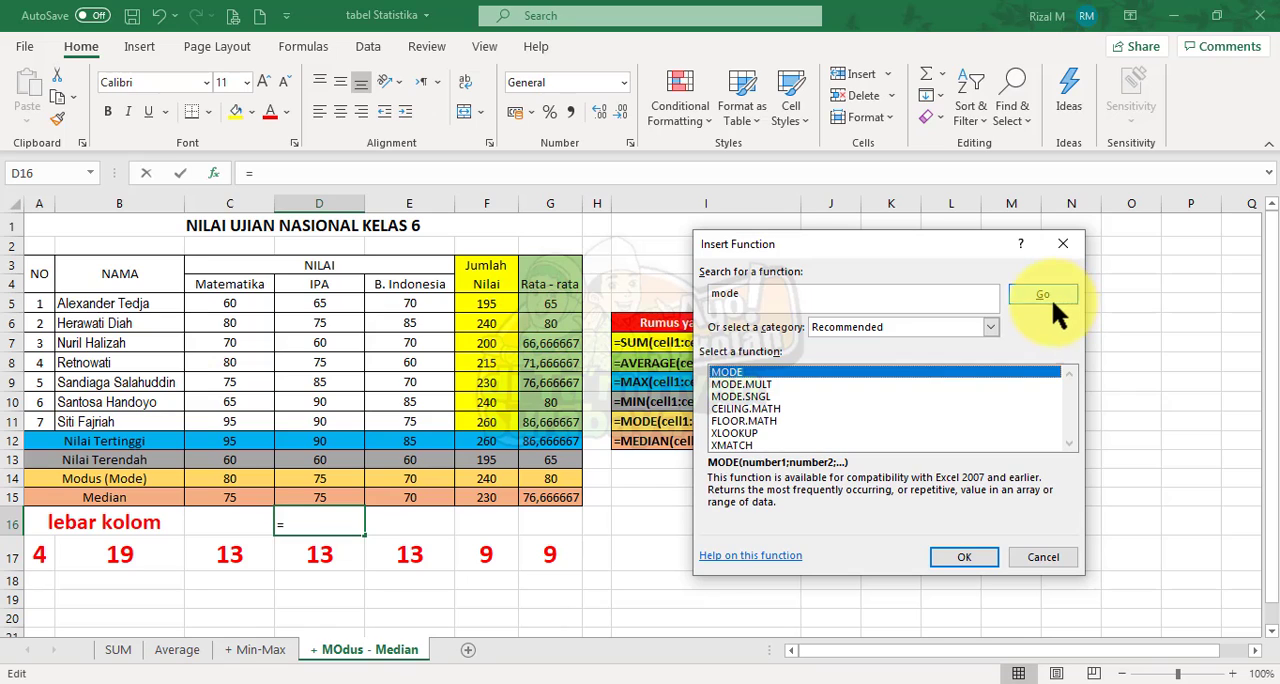
click(955, 557)
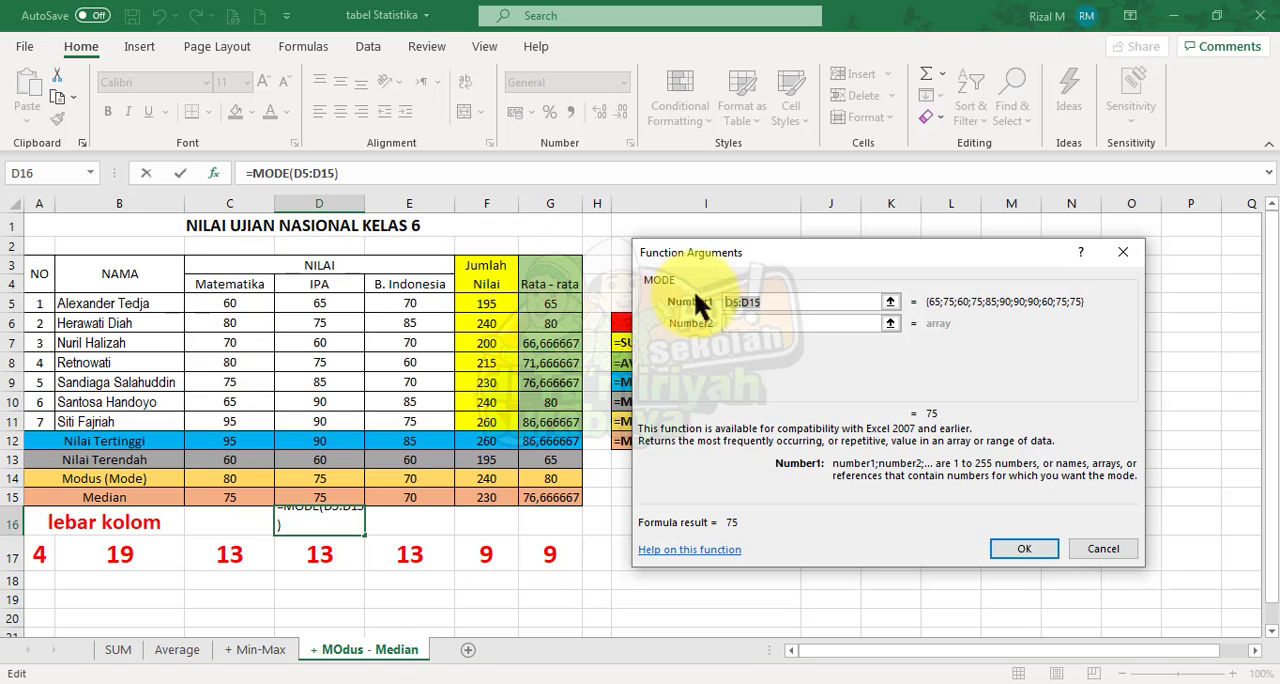
Set the first MODE argument to the IPA scores range d5:d11 and insert the formula in D16
drag(766, 297, 723, 297)
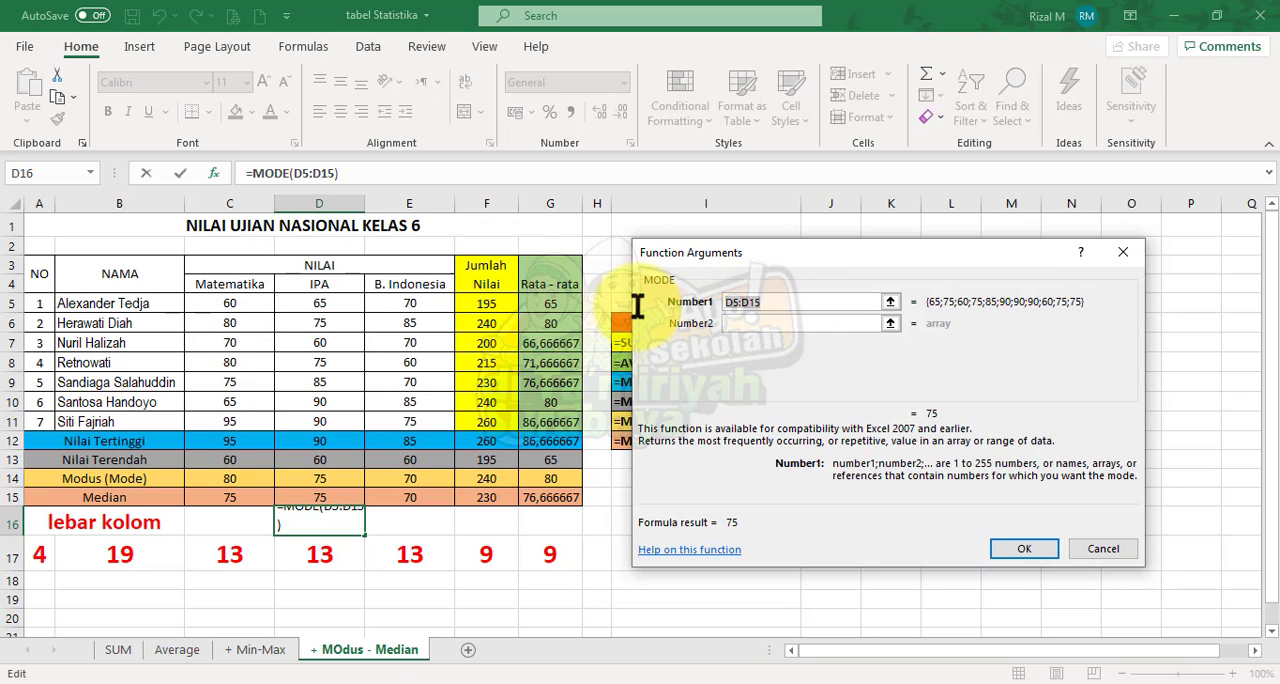
text(d5)
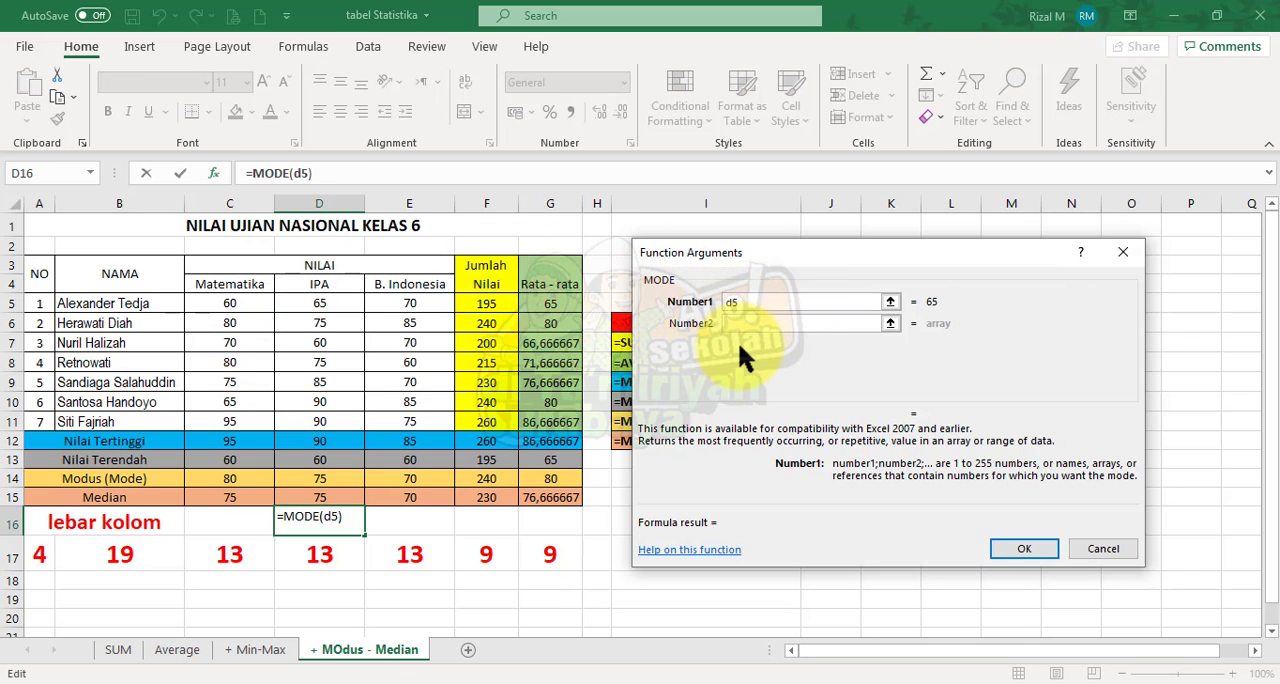
text(:)
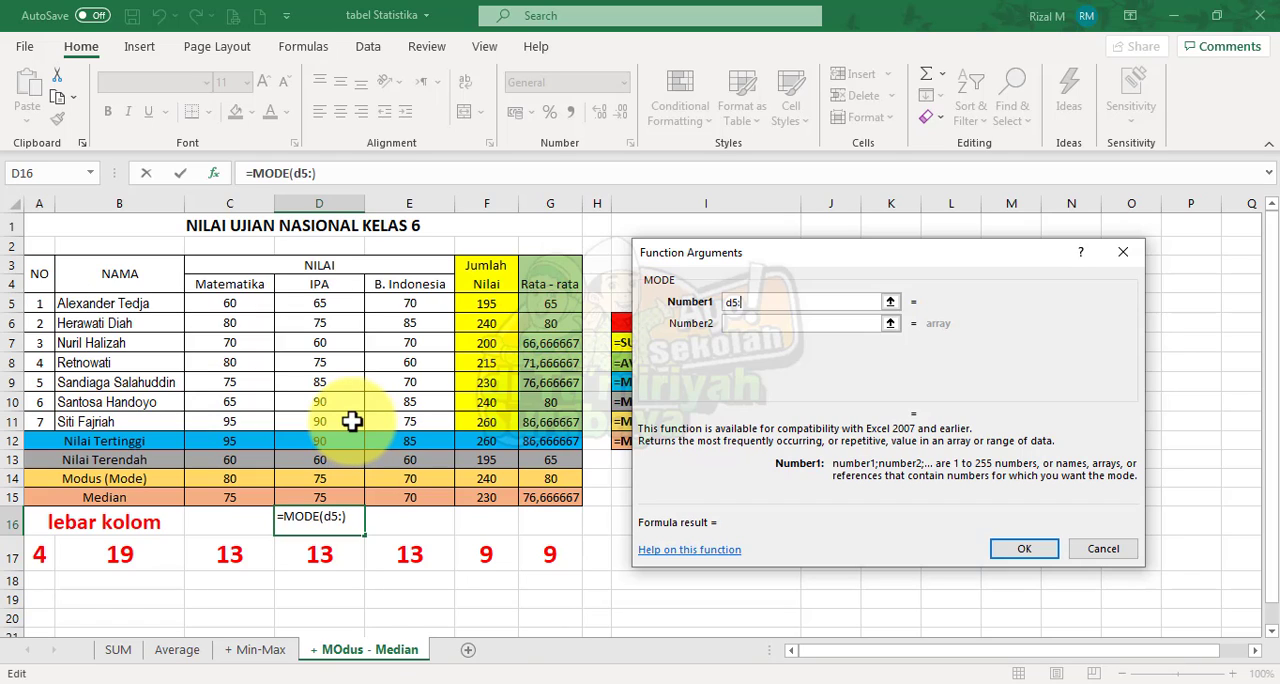
text(d11)
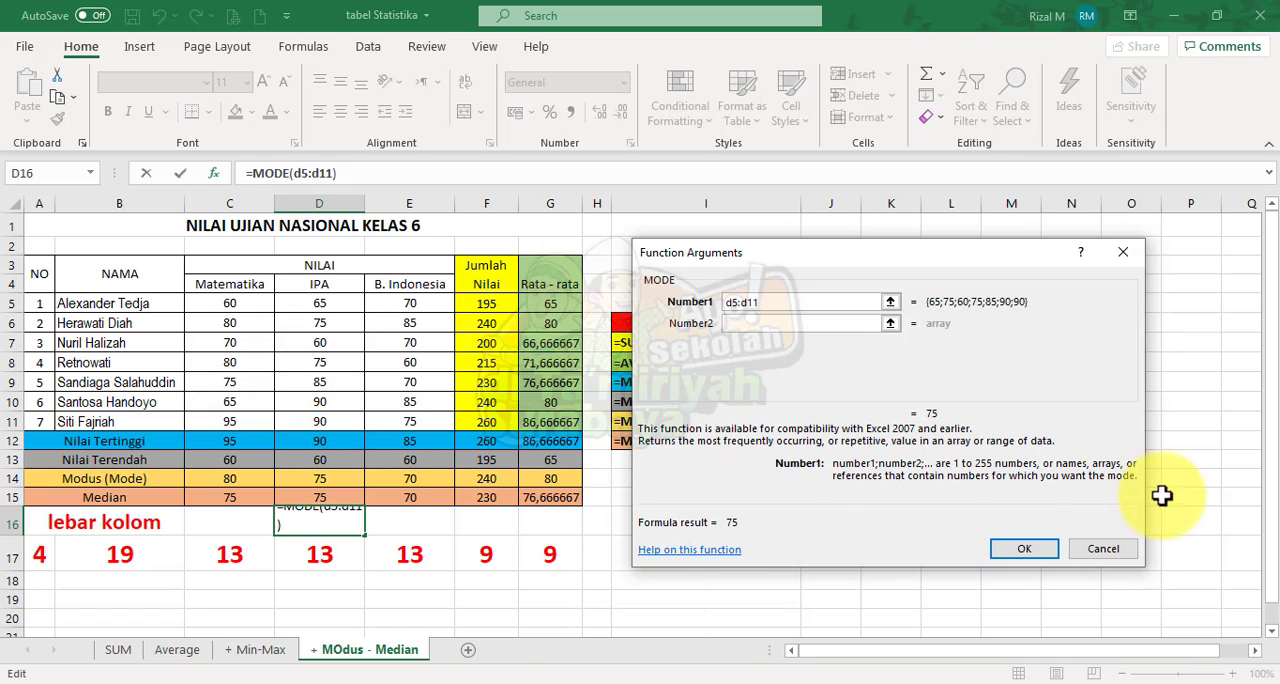
click(1024, 549)
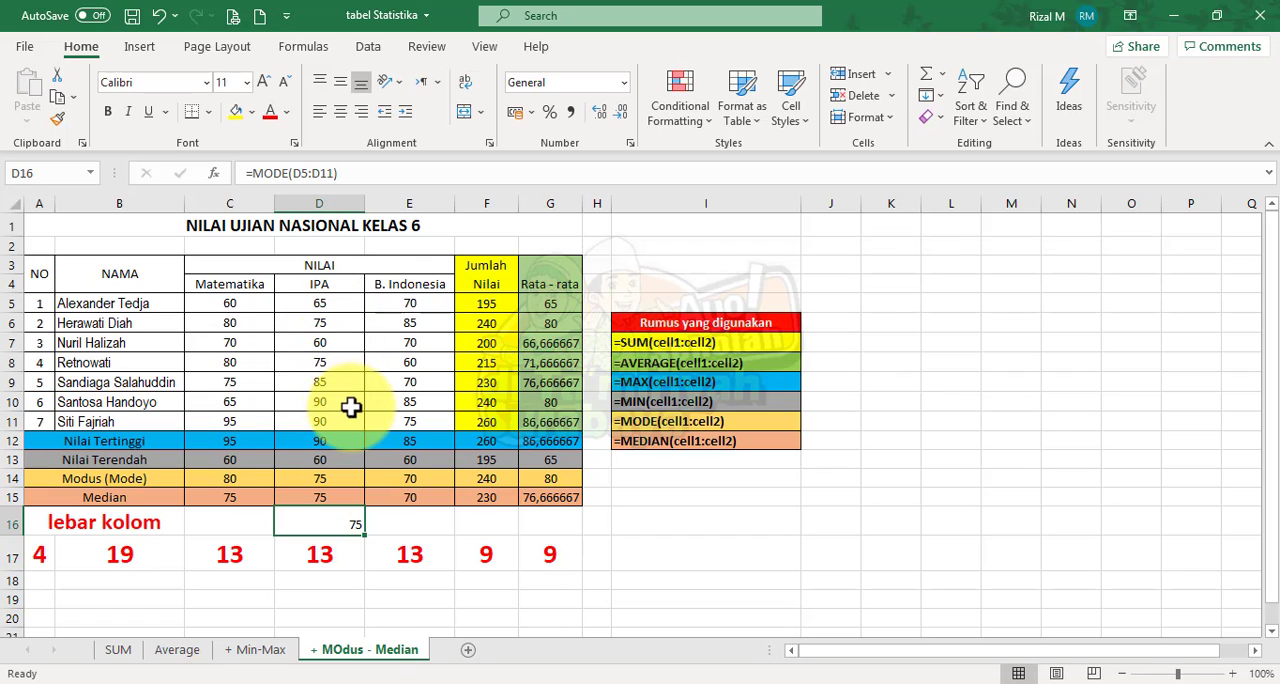
Enlarge the MOdus - Median sheet to 150% to view the score table and formula list, and switch to the PowerPoint slide show
click(1255, 650)
click(1255, 650)
click(1255, 650)
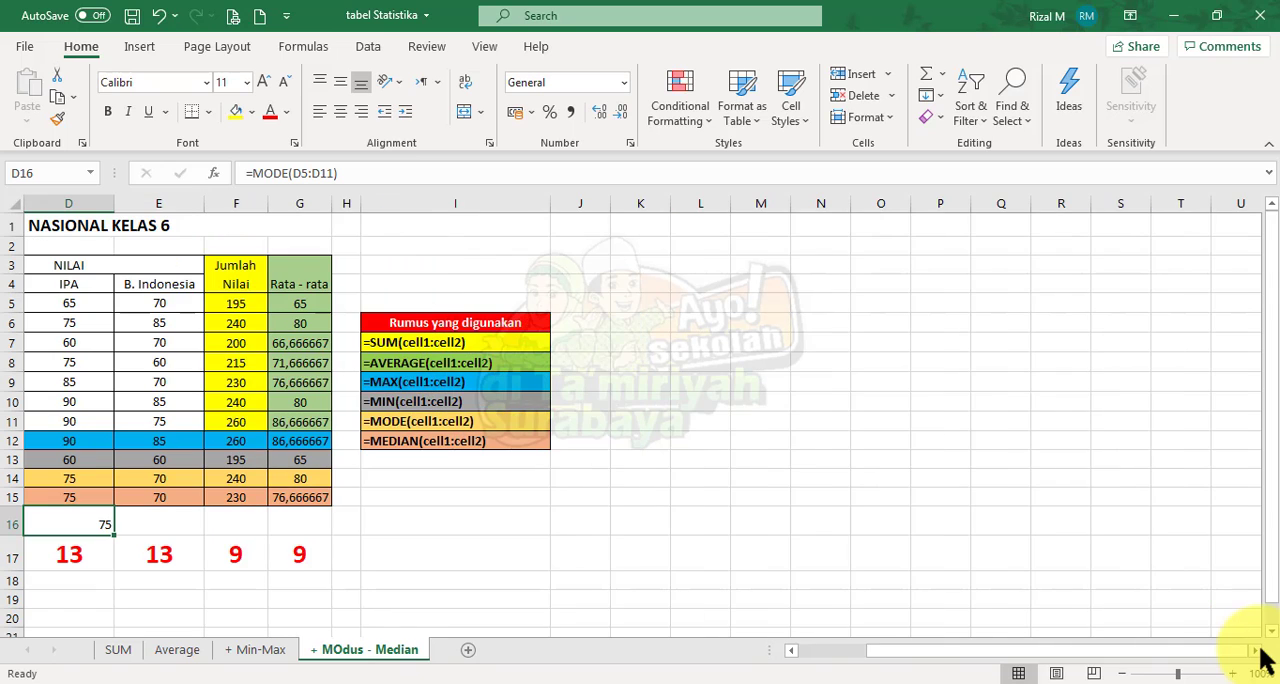
drag(1178, 674, 1183, 675)
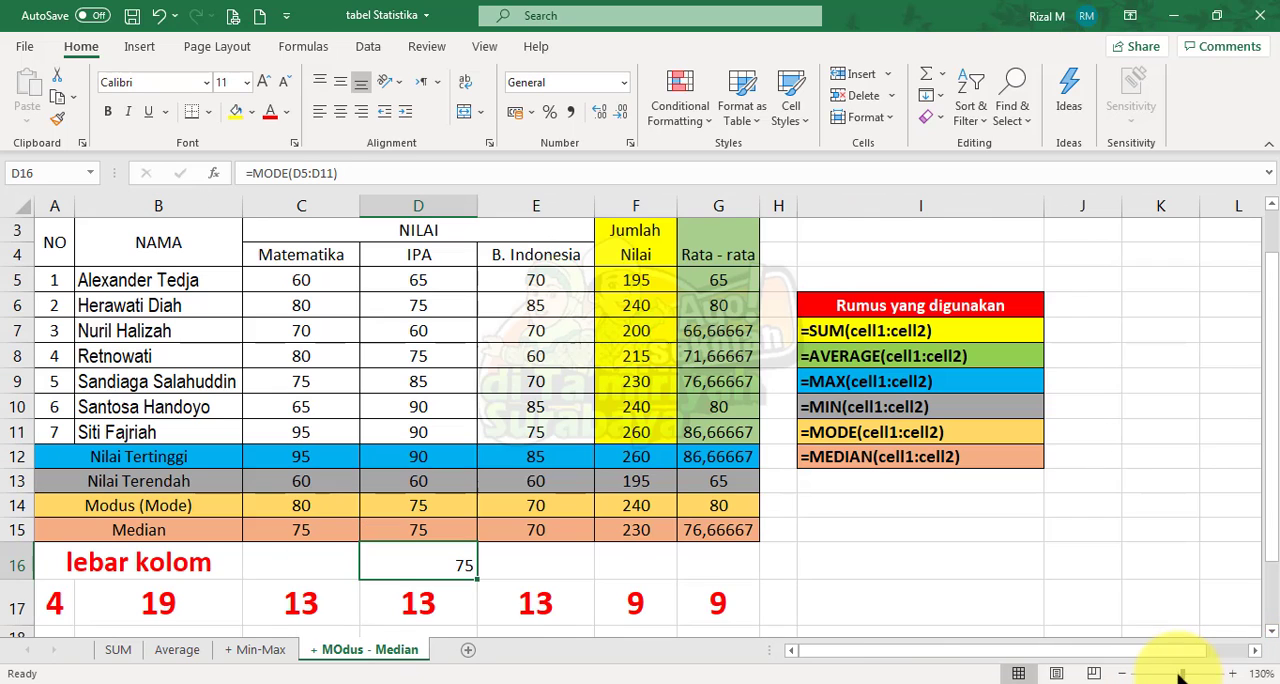
click(1233, 674)
click(1233, 674)
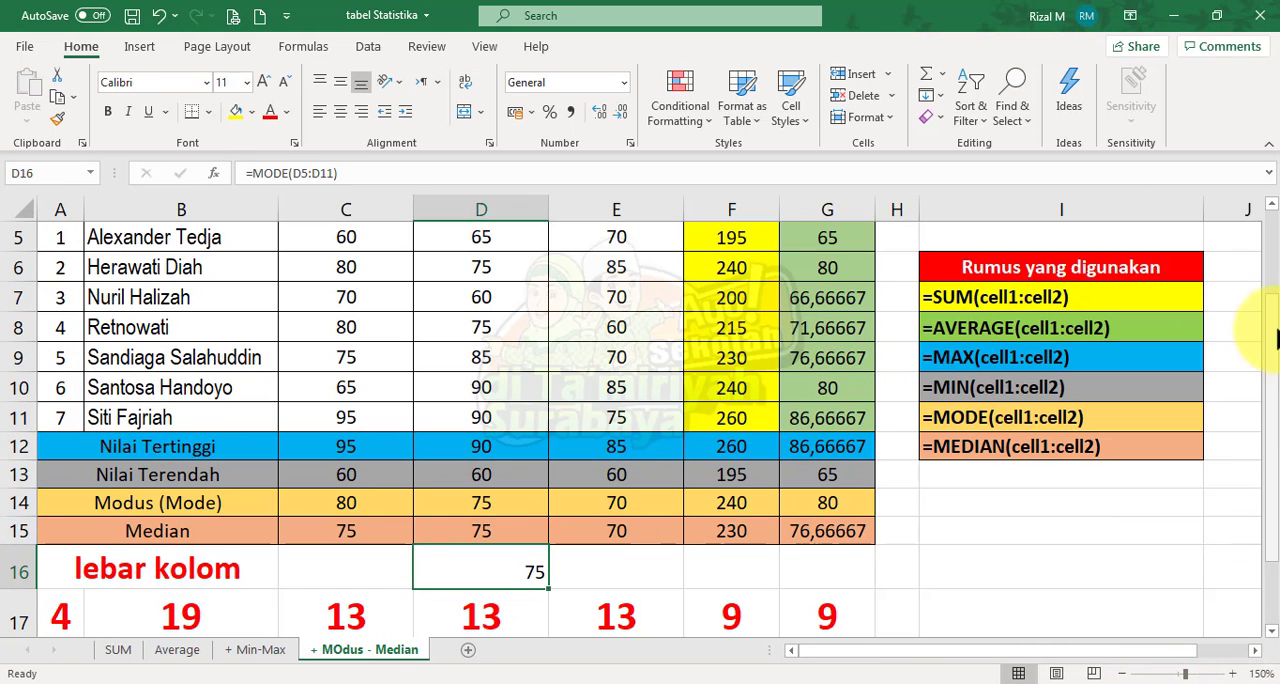
drag(1273, 345, 1276, 300)
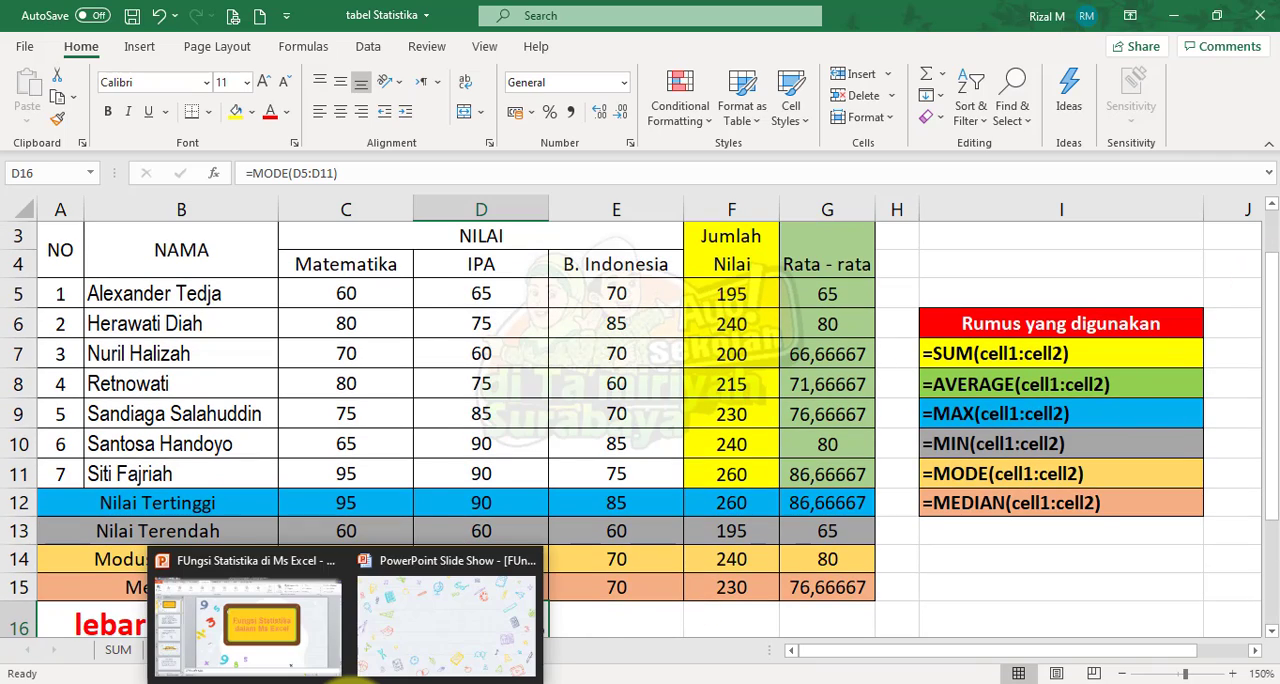
click(352, 683)
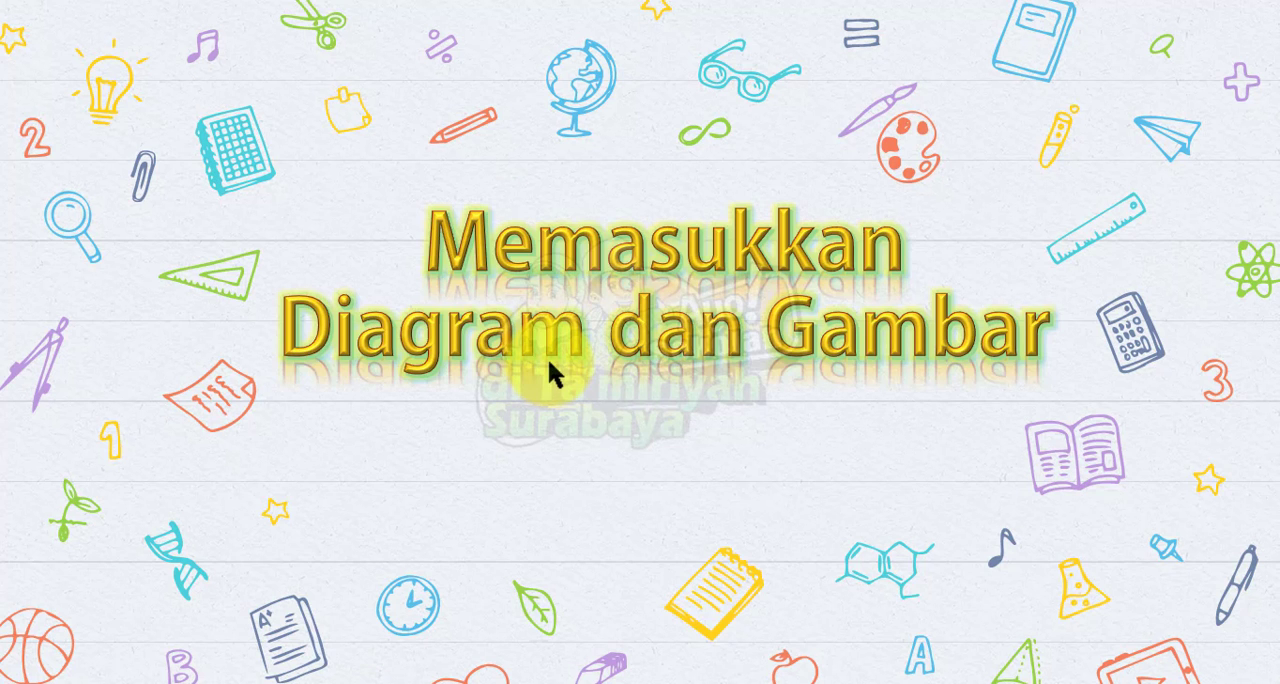